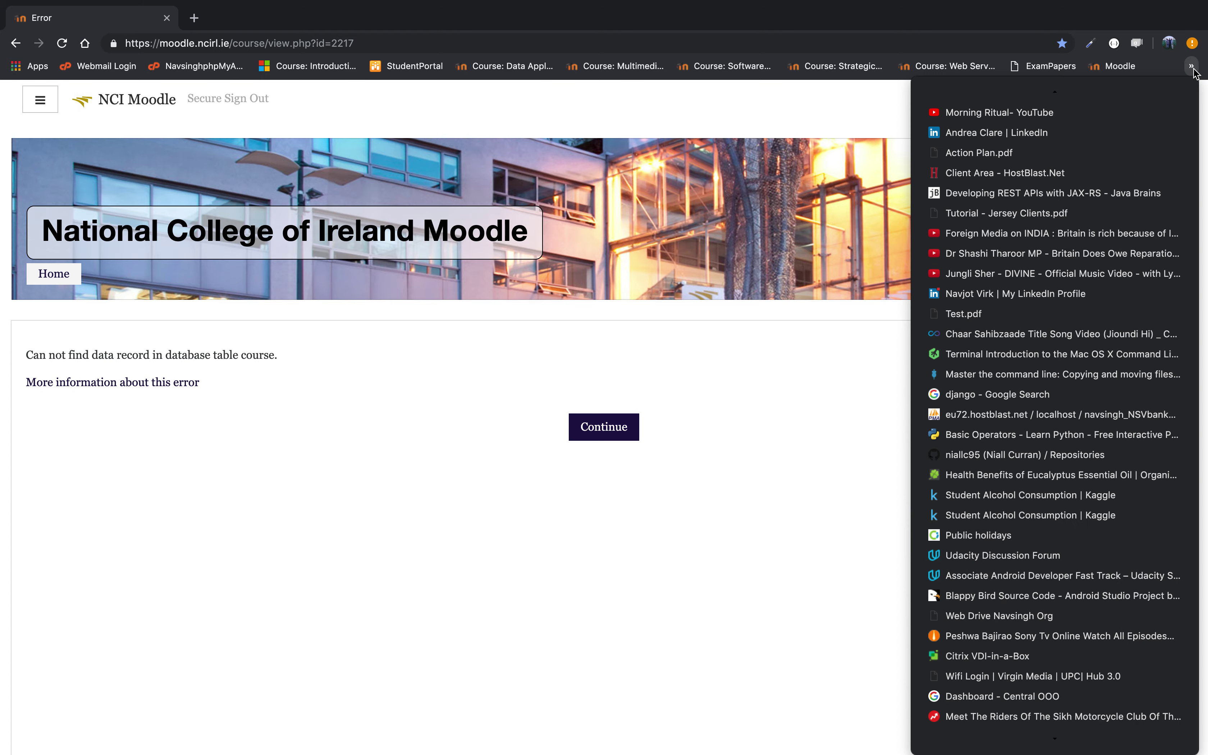
Delete the "Course: Introducti..." bookmark directly from the bookmarks bar
{"action": "scroll", "coordinate": [1026, 459], "scroll_direction": "down", "scroll_amount": 10}
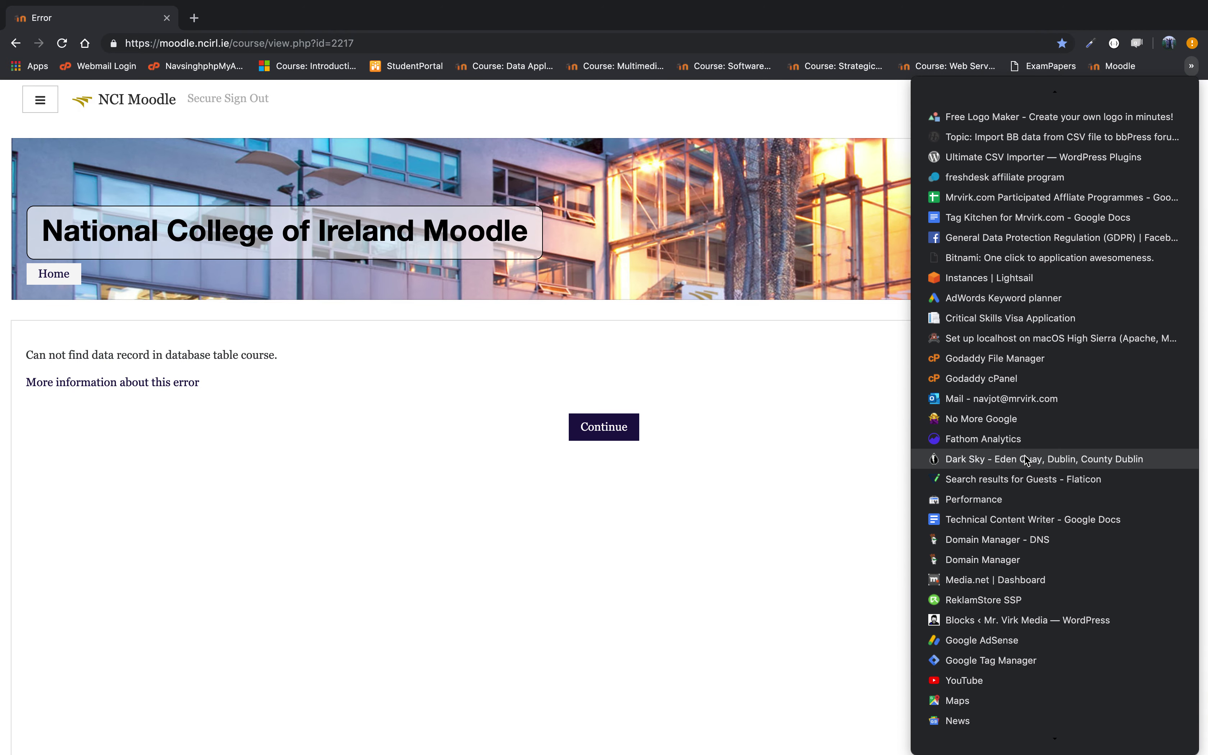
{"action": "scroll", "coordinate": [1027, 460], "scroll_direction": "down", "scroll_amount": 10}
{"action": "left_click", "coordinate": [715, 528]}
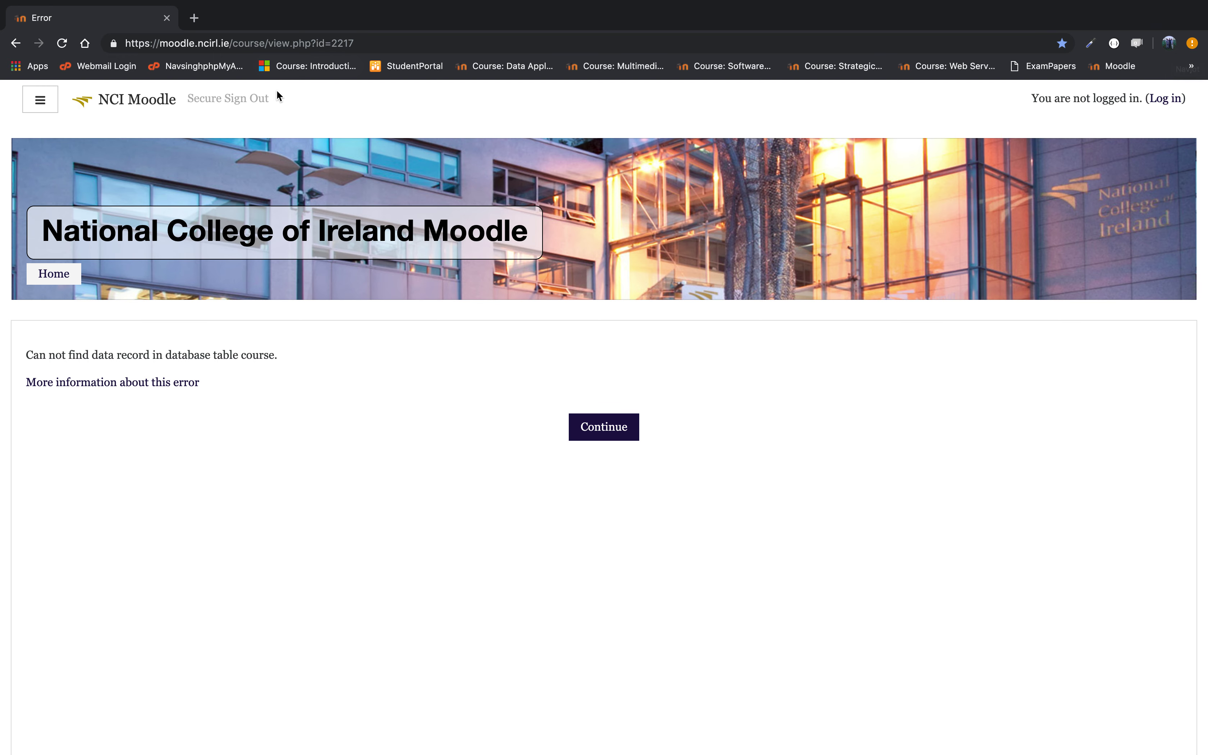
{"action": "right_click", "coordinate": [289, 67]}
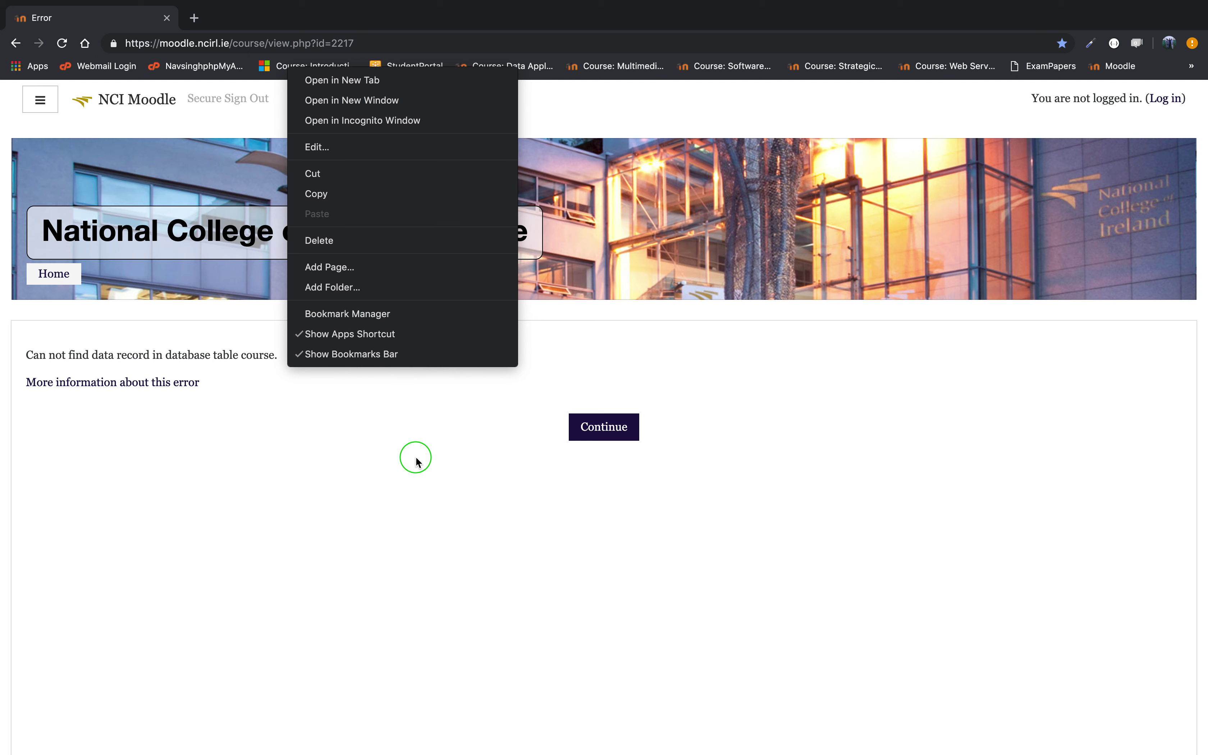
{"action": "left_click", "coordinate": [352, 241]}
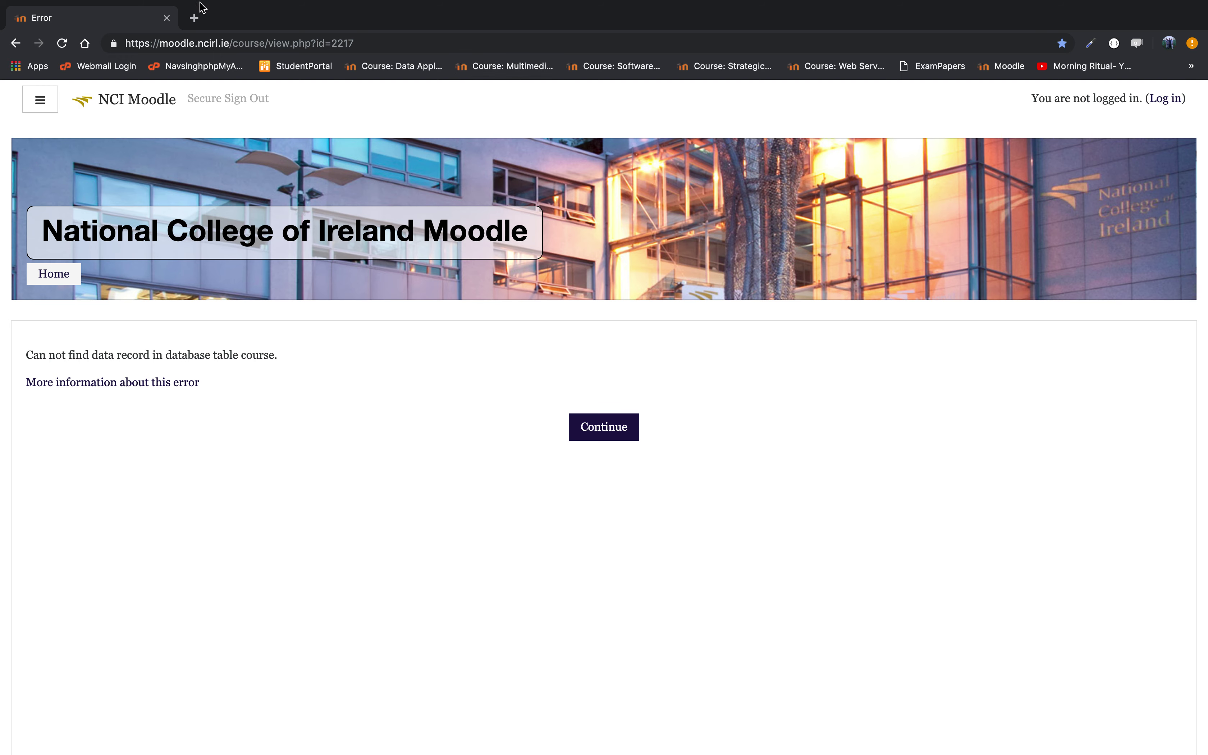
Replace the Moodle error page with a new tab and delete the "Course: Data Appl..." bookmark from the bookmarks bar
{"action": "left_click", "coordinate": [193, 18]}
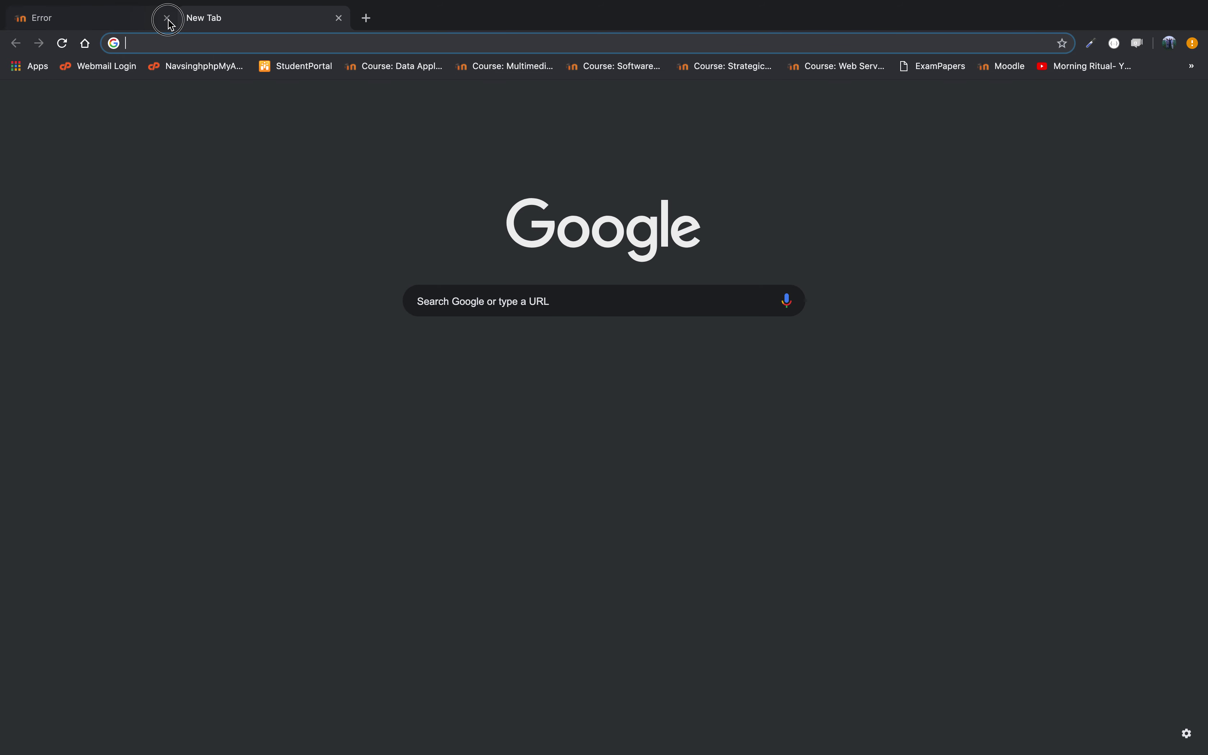
{"action": "right_click", "coordinate": [391, 73]}
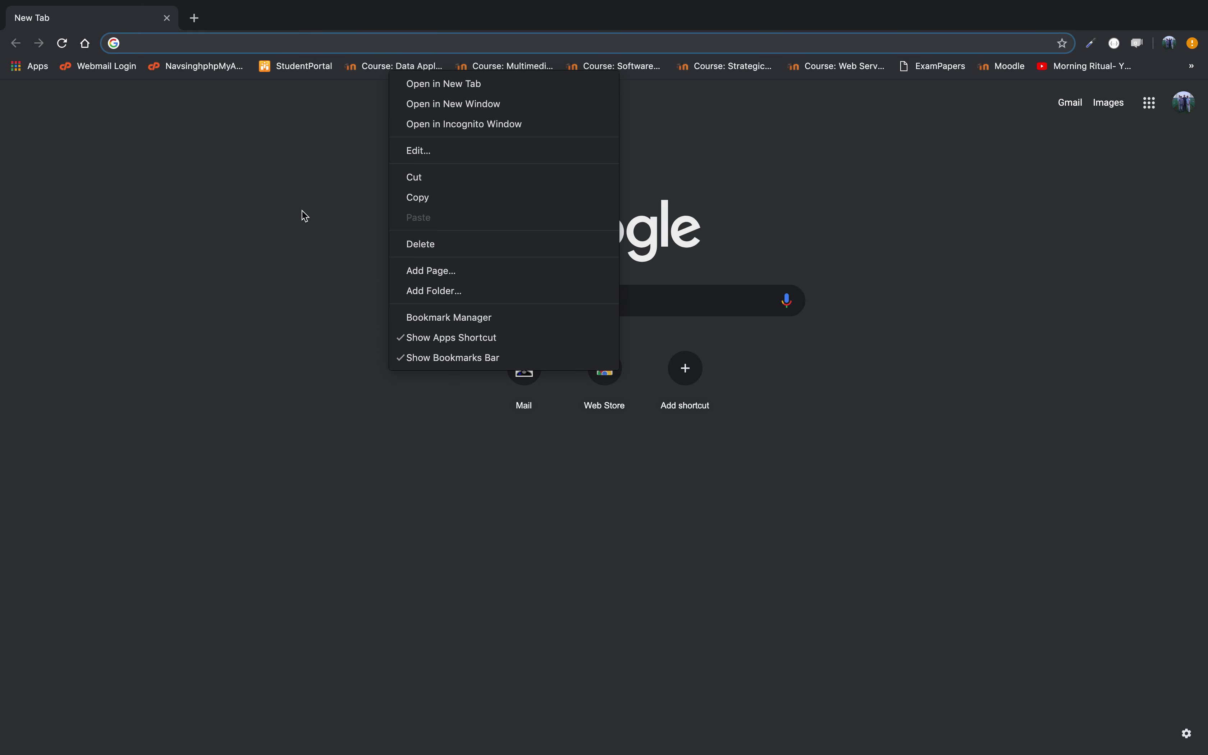
{"action": "left_click", "coordinate": [388, 119]}
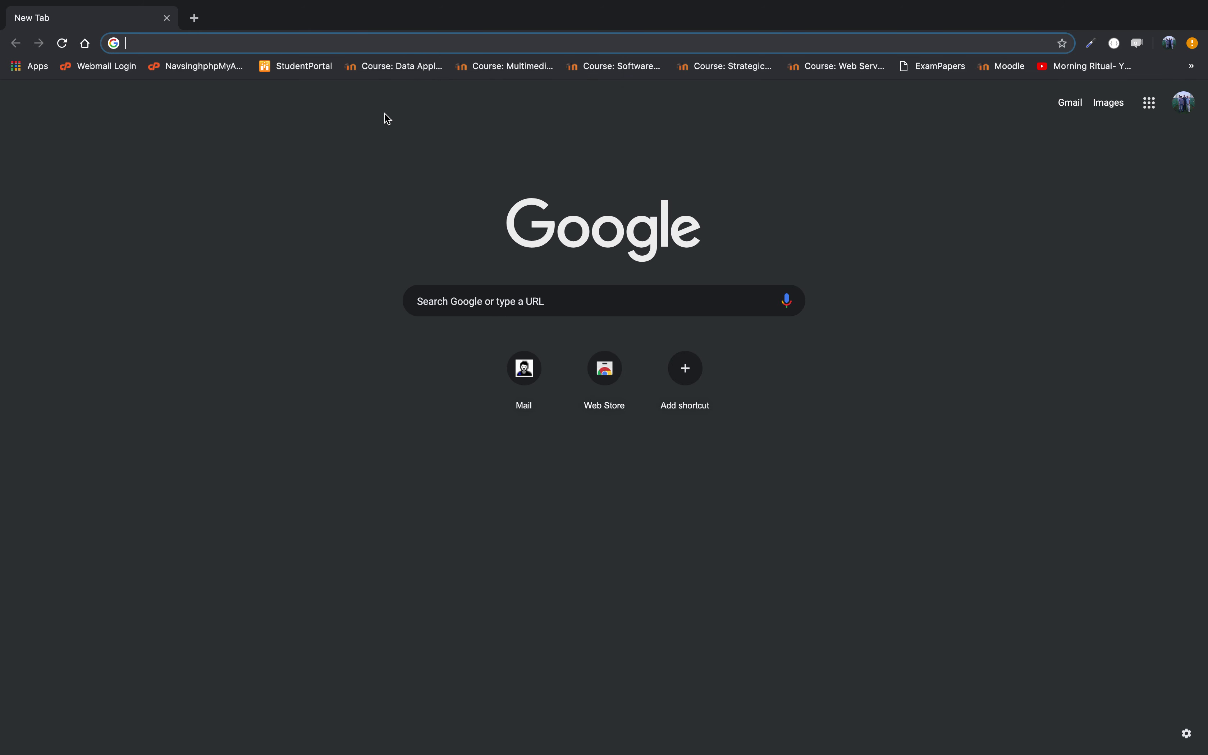
{"action": "right_click", "coordinate": [396, 70]}
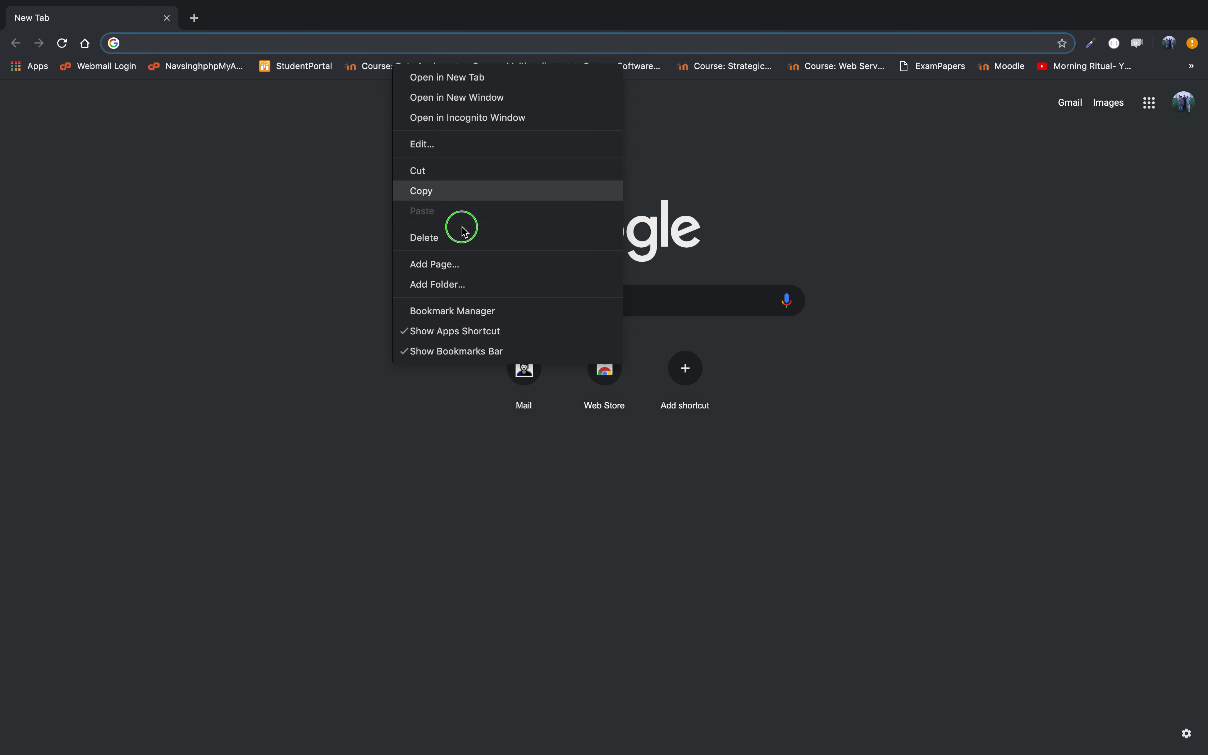
{"action": "left_click", "coordinate": [465, 241]}
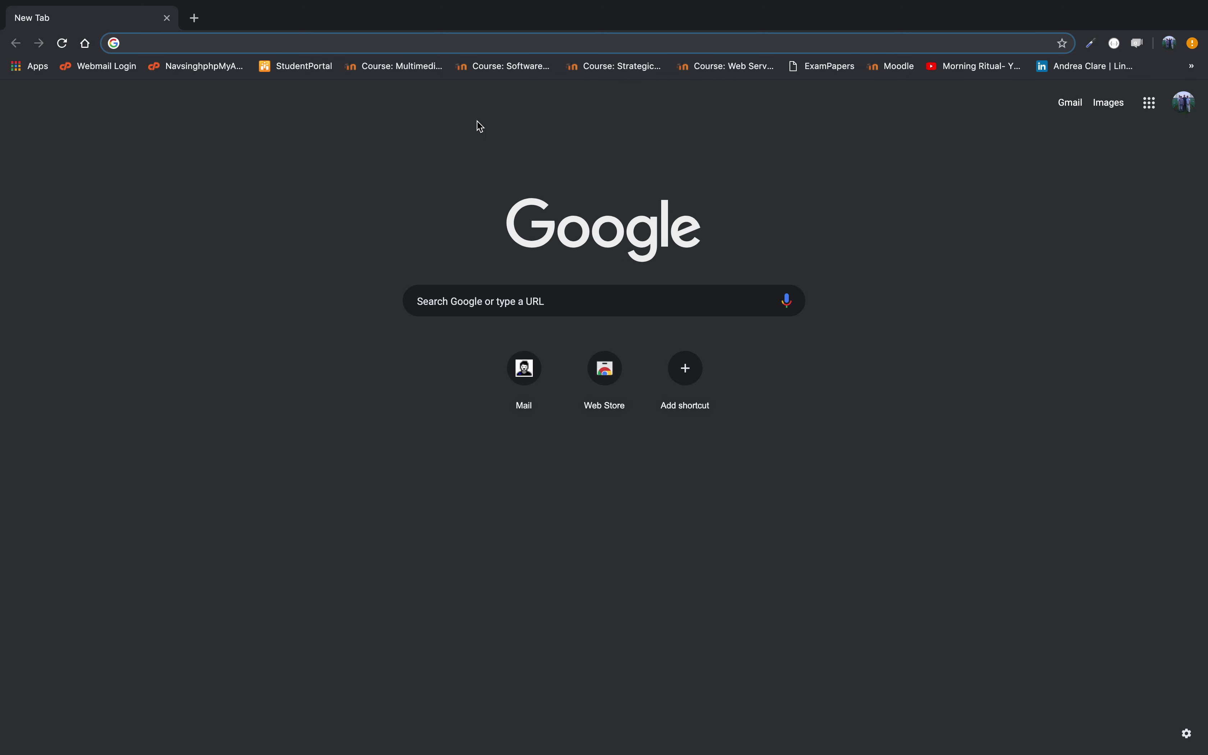
Open the Bookmark Manager and look through the full list of bookmarks in the Bookmarks Bar folder
{"action": "right_click", "coordinate": [477, 74]}
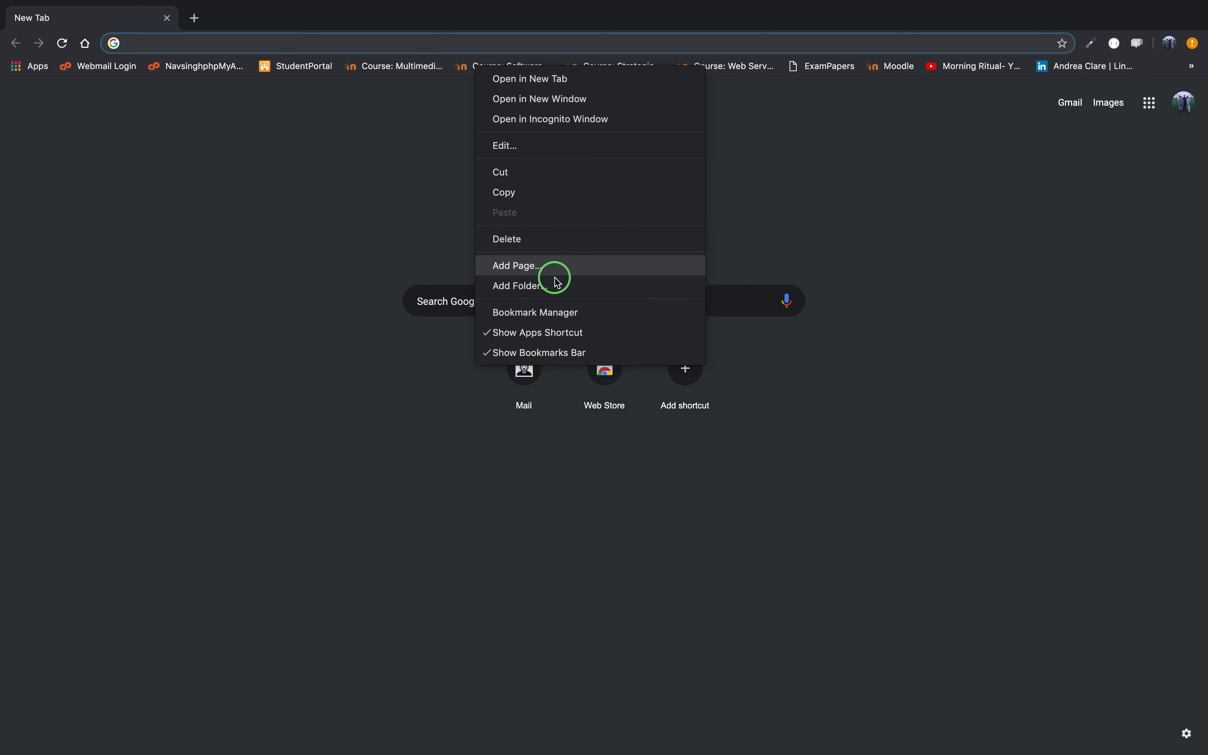
{"action": "left_click", "coordinate": [560, 313]}
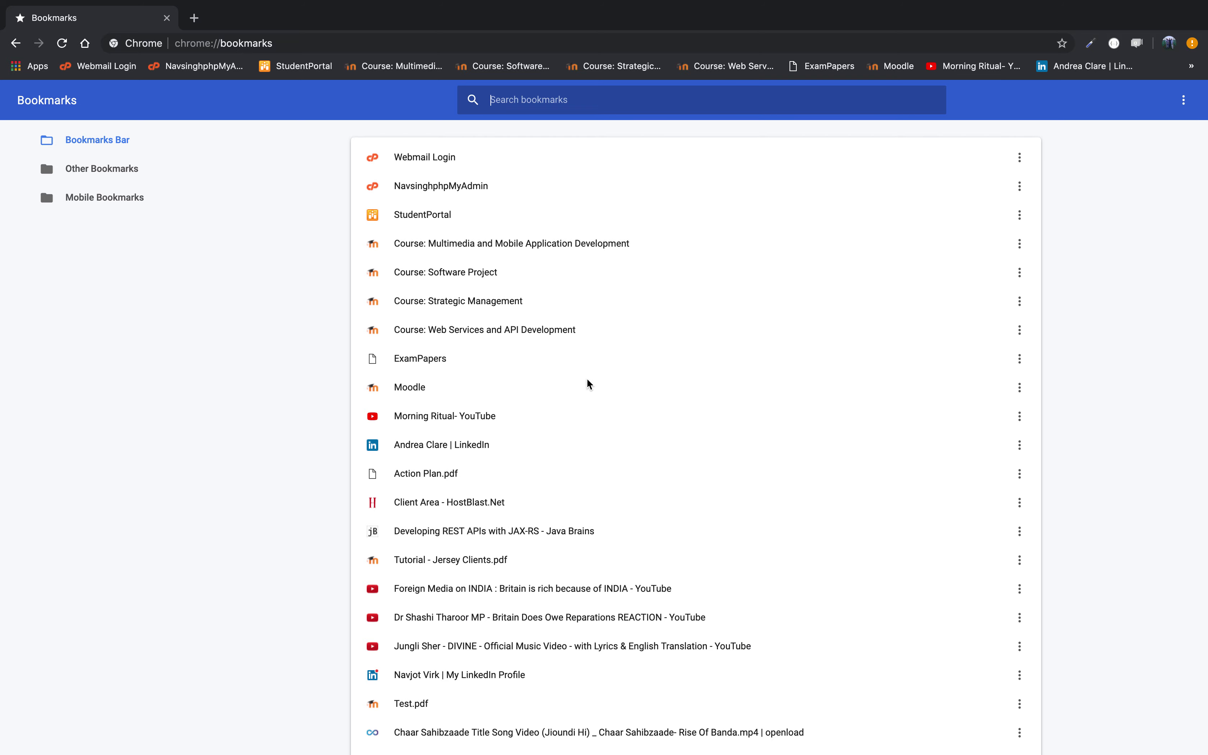
{"action": "scroll", "coordinate": [587, 383], "scroll_direction": "down", "scroll_amount": 8}
{"action": "scroll", "coordinate": [587, 383], "scroll_direction": "down", "scroll_amount": 10}
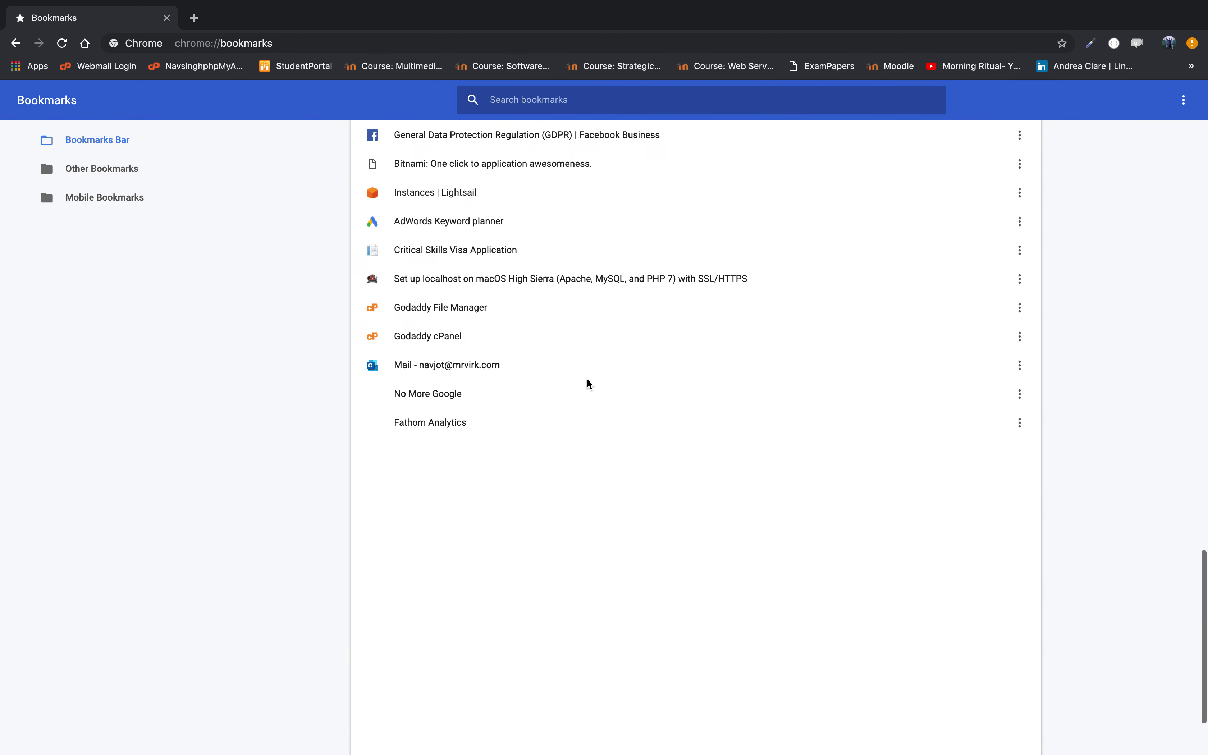
{"action": "scroll", "coordinate": [587, 383], "scroll_direction": "up", "scroll_amount": 20}
{"action": "left_click", "coordinate": [194, 43]}
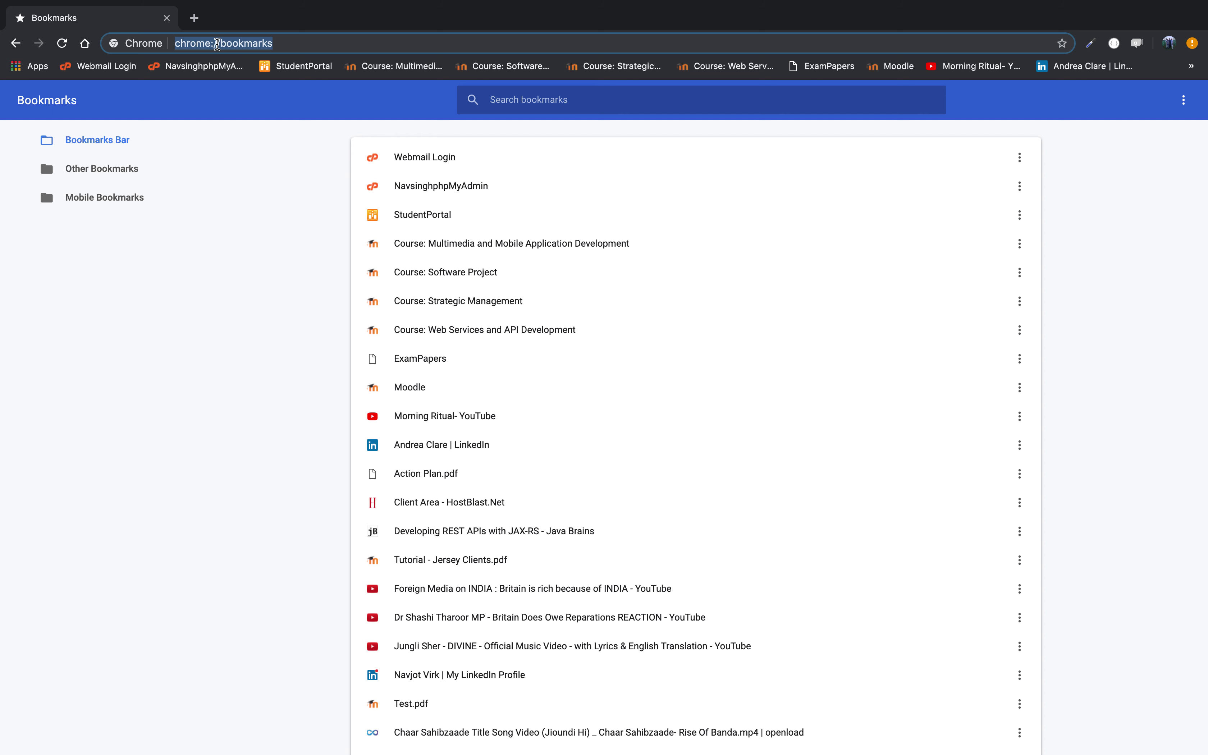
{"action": "left_click", "coordinate": [270, 46]}
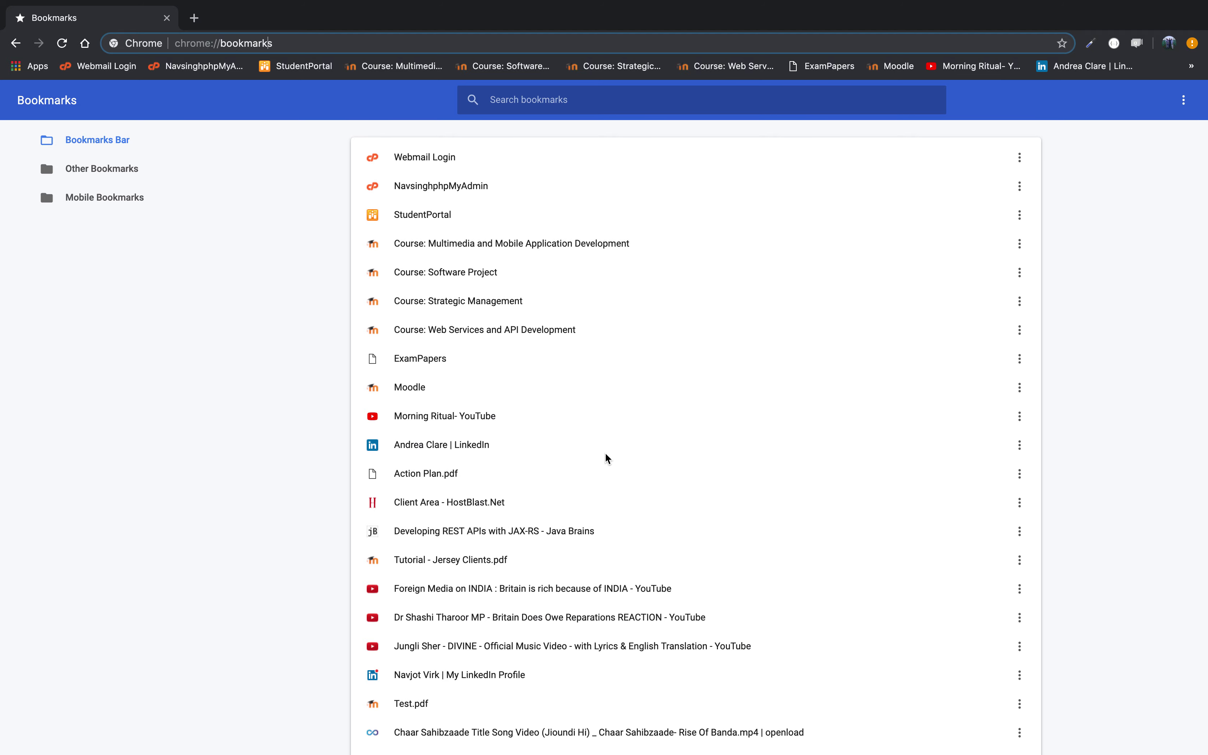
{"action": "scroll", "coordinate": [605, 452], "scroll_direction": "down", "scroll_amount": 15}
{"action": "scroll", "coordinate": [612, 465], "scroll_direction": "up", "scroll_amount": 15}
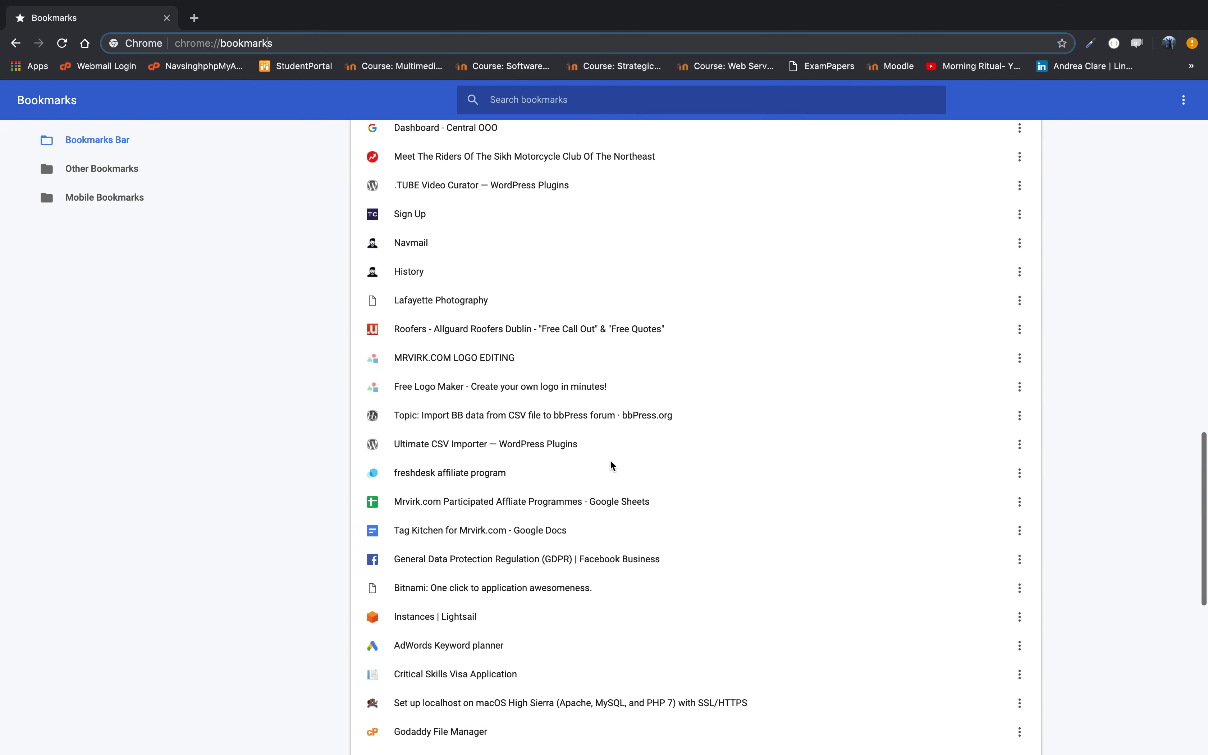
{"action": "left_click", "coordinate": [304, 140]}
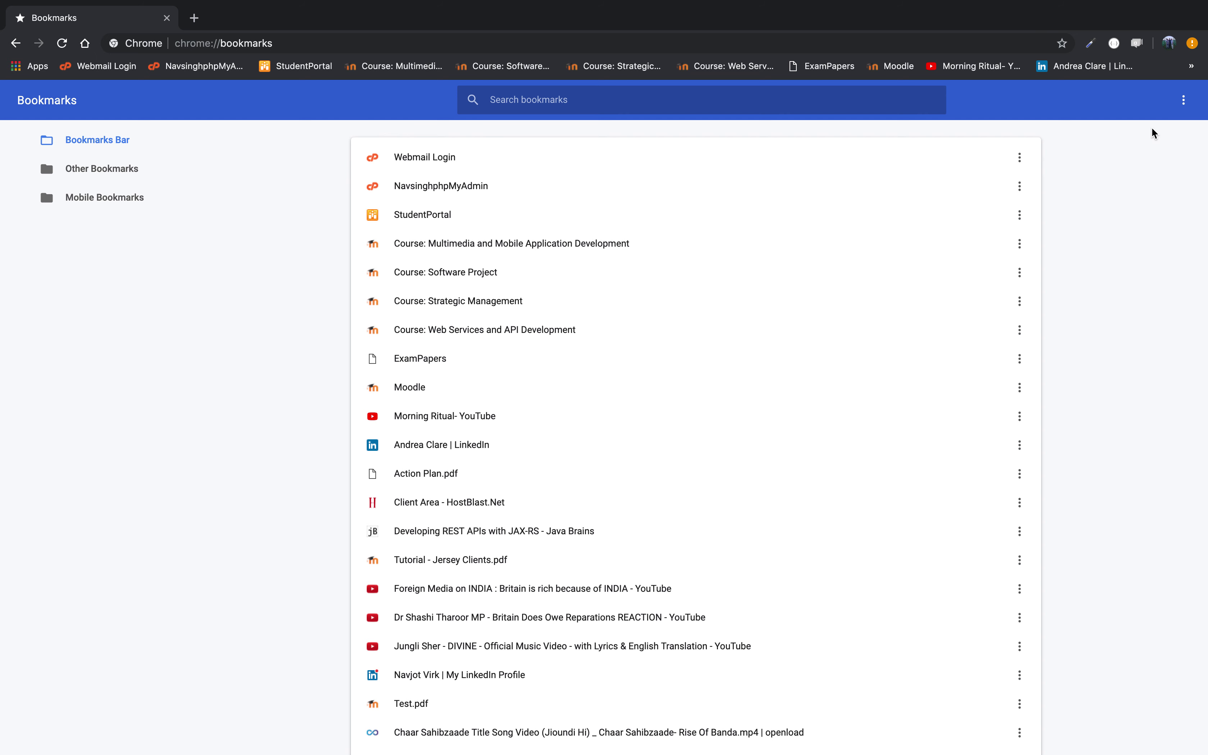
{"action": "left_click", "coordinate": [1183, 100]}
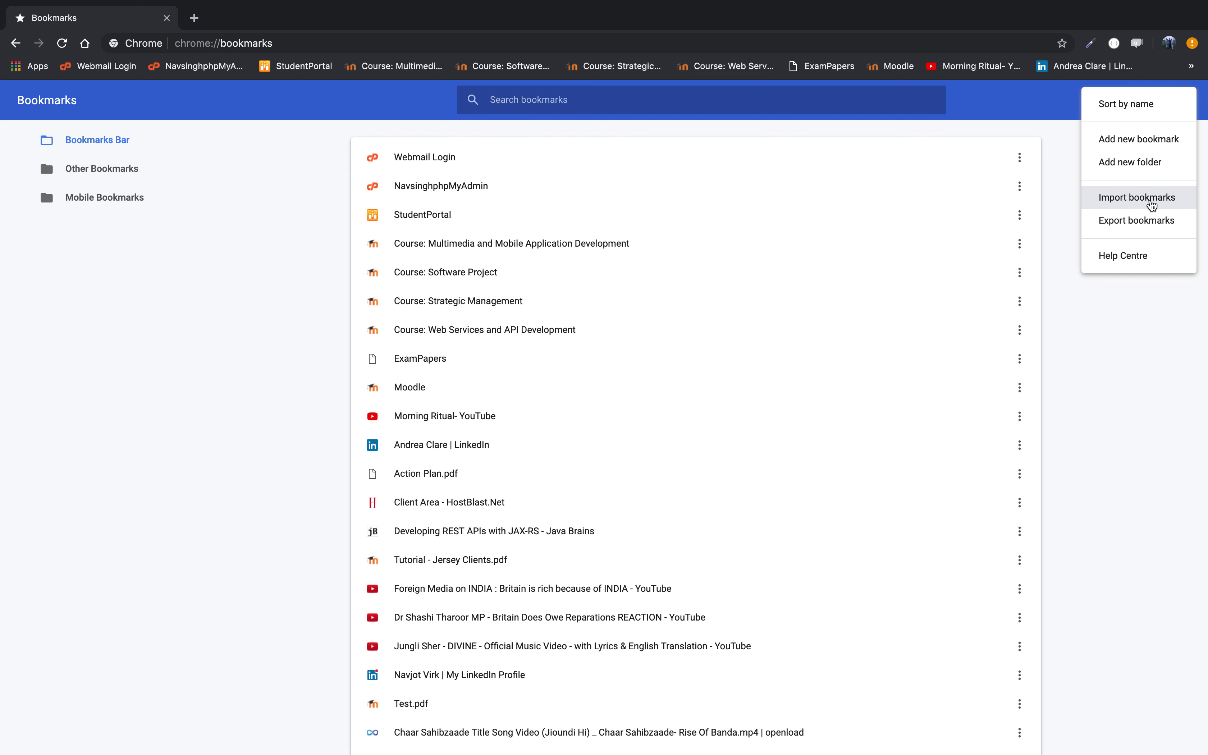
{"action": "left_click", "coordinate": [893, 190]}
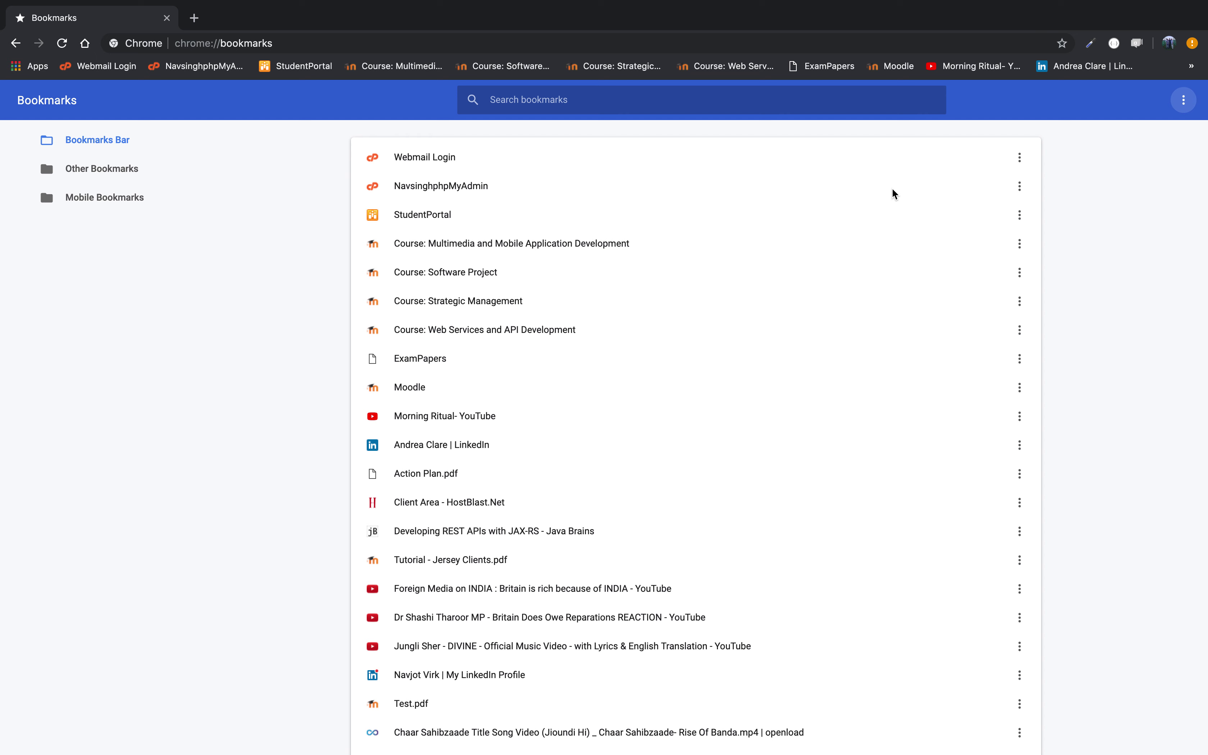
{"action": "left_click", "coordinate": [1133, 261]}
Delete the Webmail Login bookmark in the Bookmark Manager and look over the remaining list
{"action": "left_click", "coordinate": [1019, 157]}
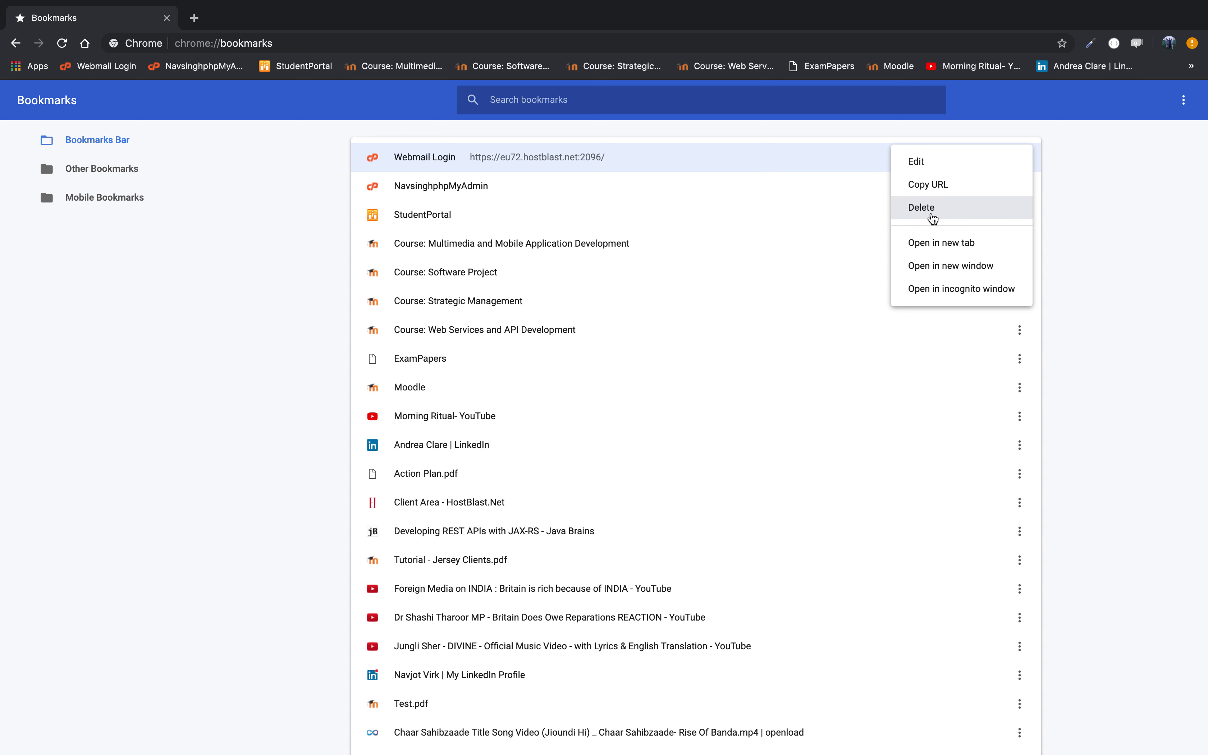
{"action": "left_click", "coordinate": [931, 218]}
{"action": "scroll", "coordinate": [687, 218], "scroll_direction": "down", "scroll_amount": 4}
{"action": "scroll", "coordinate": [686, 214], "scroll_direction": "up", "scroll_amount": 4}
{"action": "scroll", "coordinate": [686, 214], "scroll_direction": "down", "scroll_amount": 3}
{"action": "scroll", "coordinate": [686, 215], "scroll_direction": "down", "scroll_amount": 10}
{"action": "scroll", "coordinate": [687, 216], "scroll_direction": "up", "scroll_amount": 15}
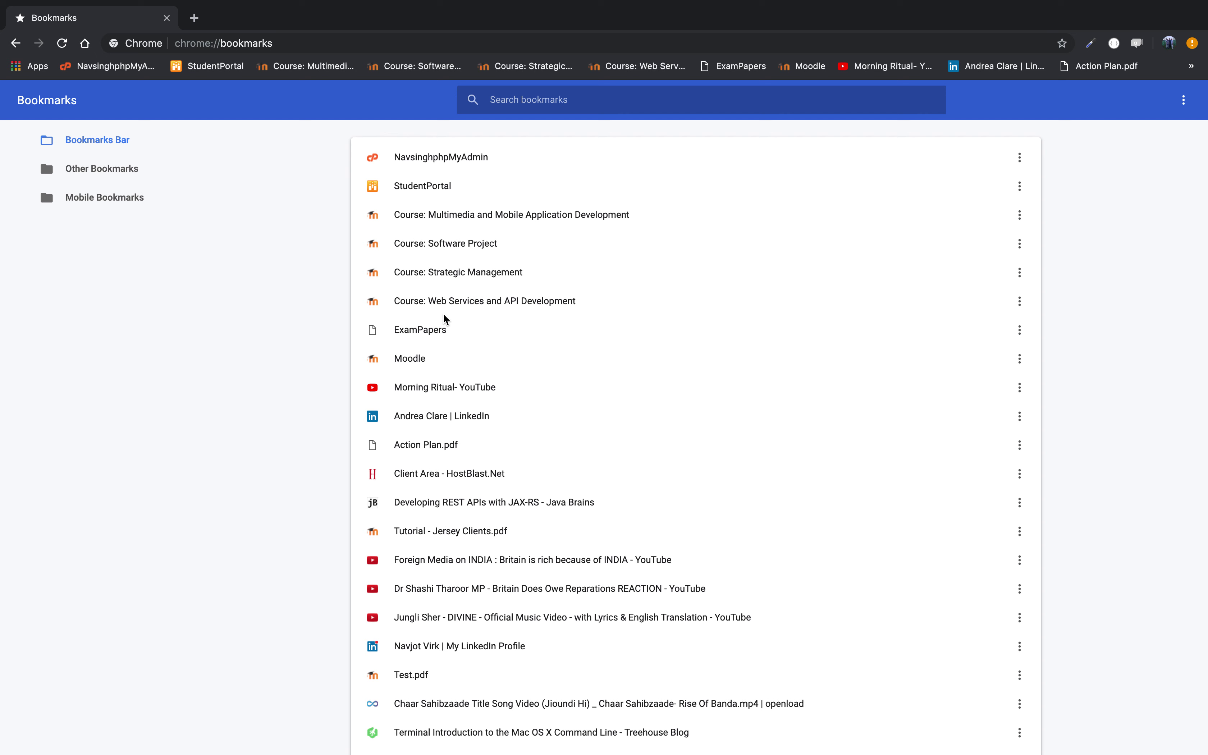
Delete the four course bookmarks together, from Multimedia and Mobile Application Development through Web Services and API Development
{"action": "left_click", "coordinate": [410, 218]}
{"action": "left_click", "coordinate": [409, 240]}
{"action": "left_click", "coordinate": [405, 275]}
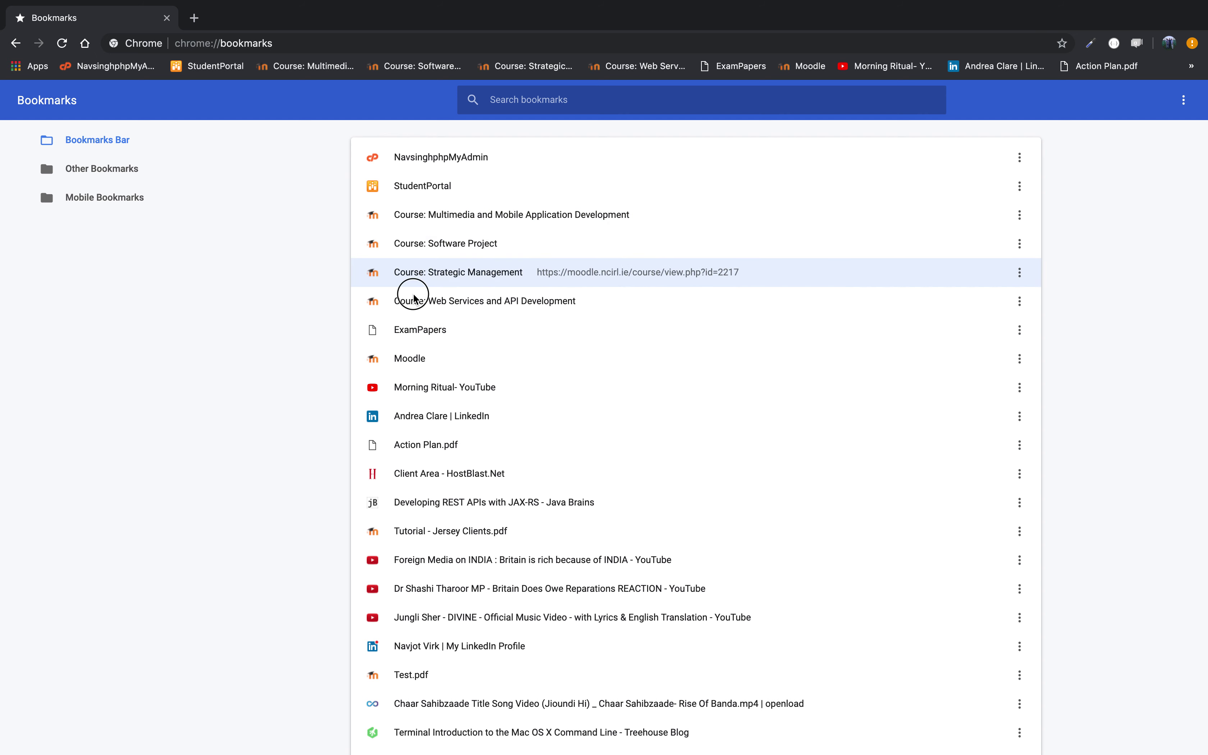
{"action": "left_click", "coordinate": [413, 295]}
{"action": "left_click", "coordinate": [405, 215]}
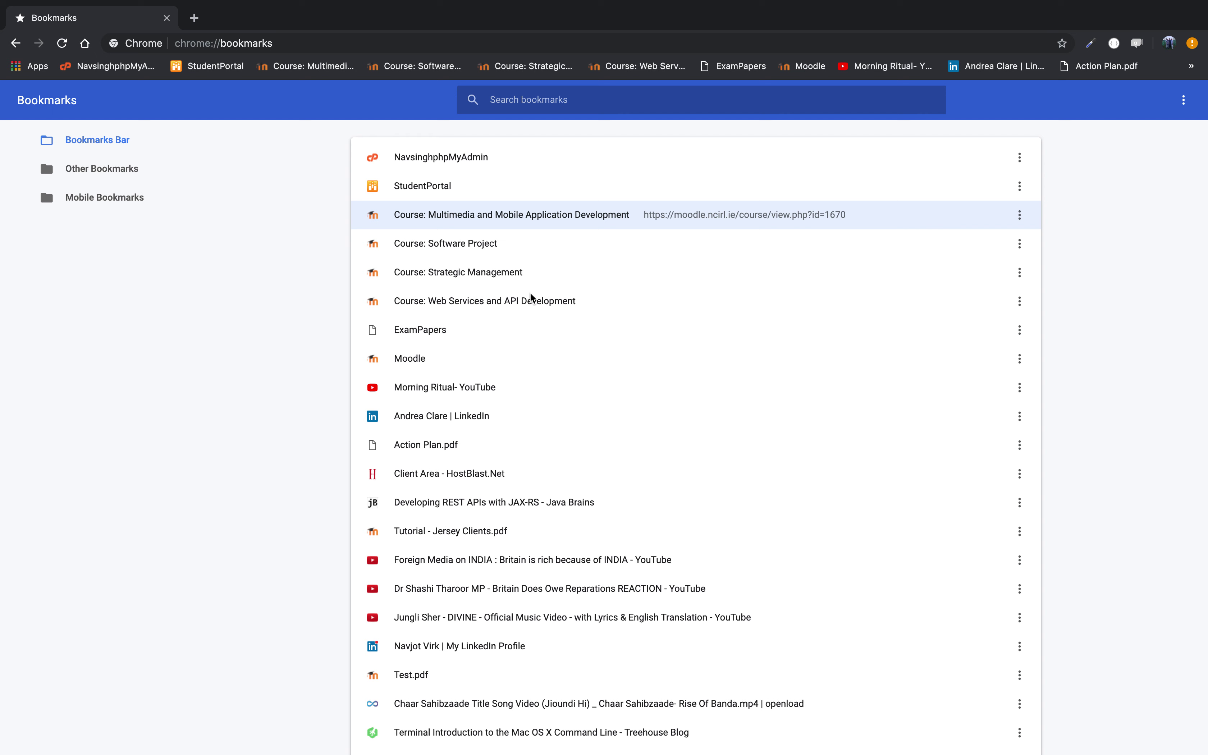
{"action": "left_click", "coordinate": [487, 303], "text": "shift"}
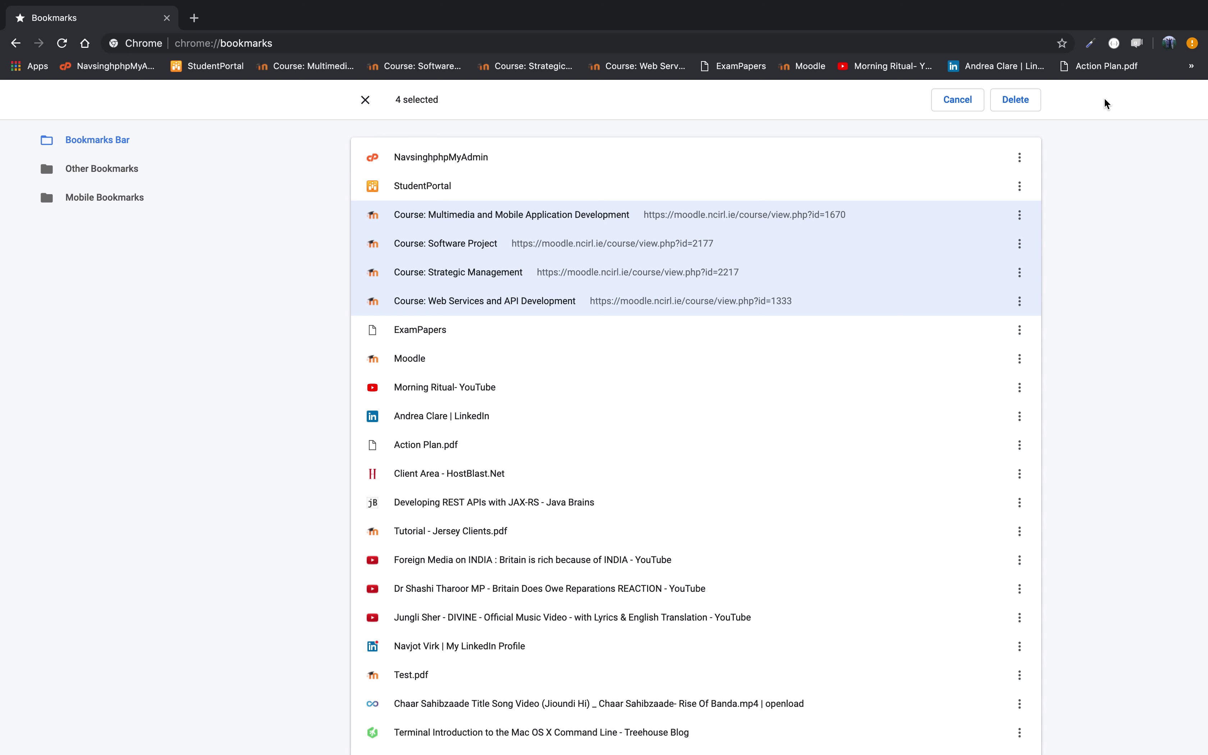
{"action": "left_click", "coordinate": [1015, 102]}
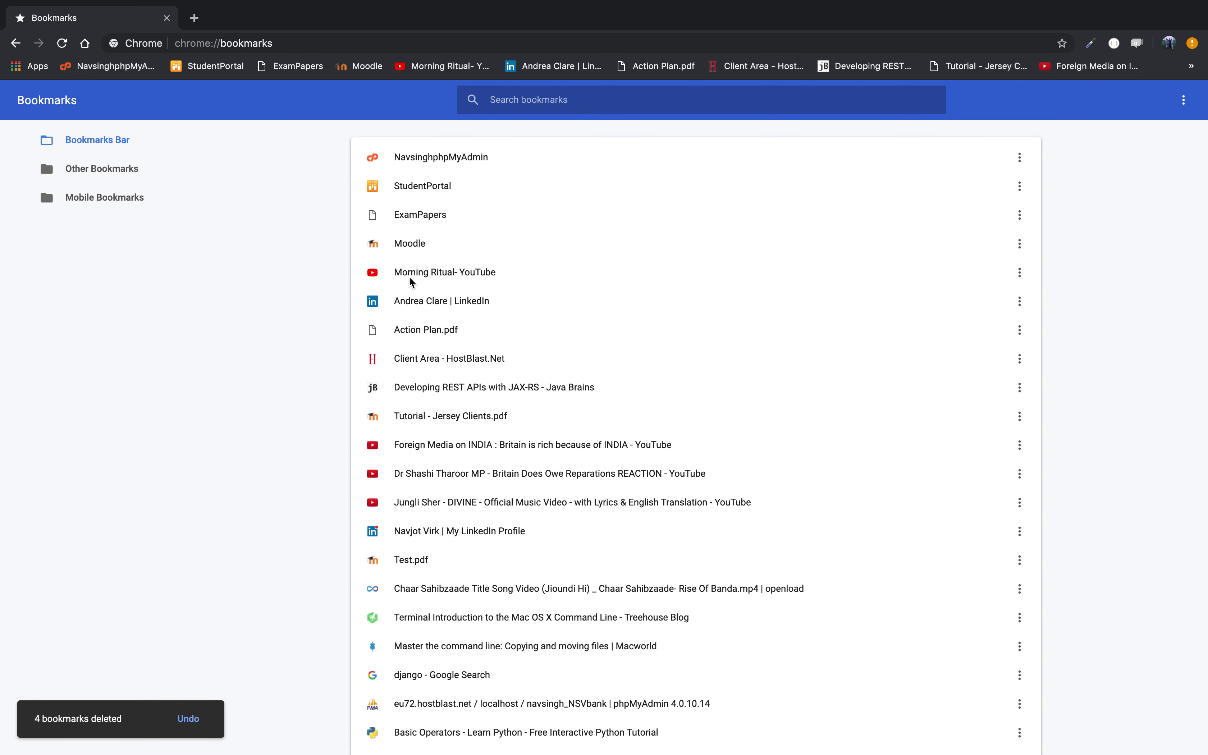
Delete the range of bookmarks from the first in the list through "Basic Operators - Learn Python - Free Interactive Python Tutorial"
{"action": "left_click", "coordinate": [419, 161]}
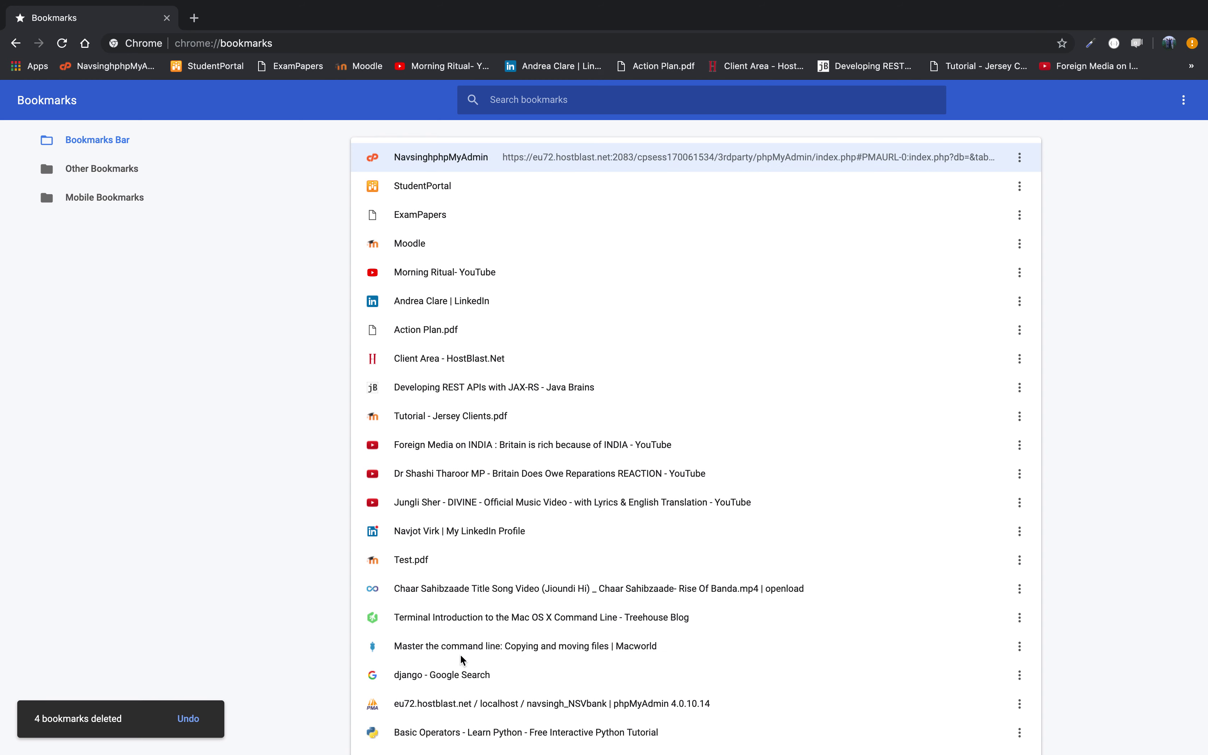
{"action": "left_click", "coordinate": [446, 736], "text": "shift"}
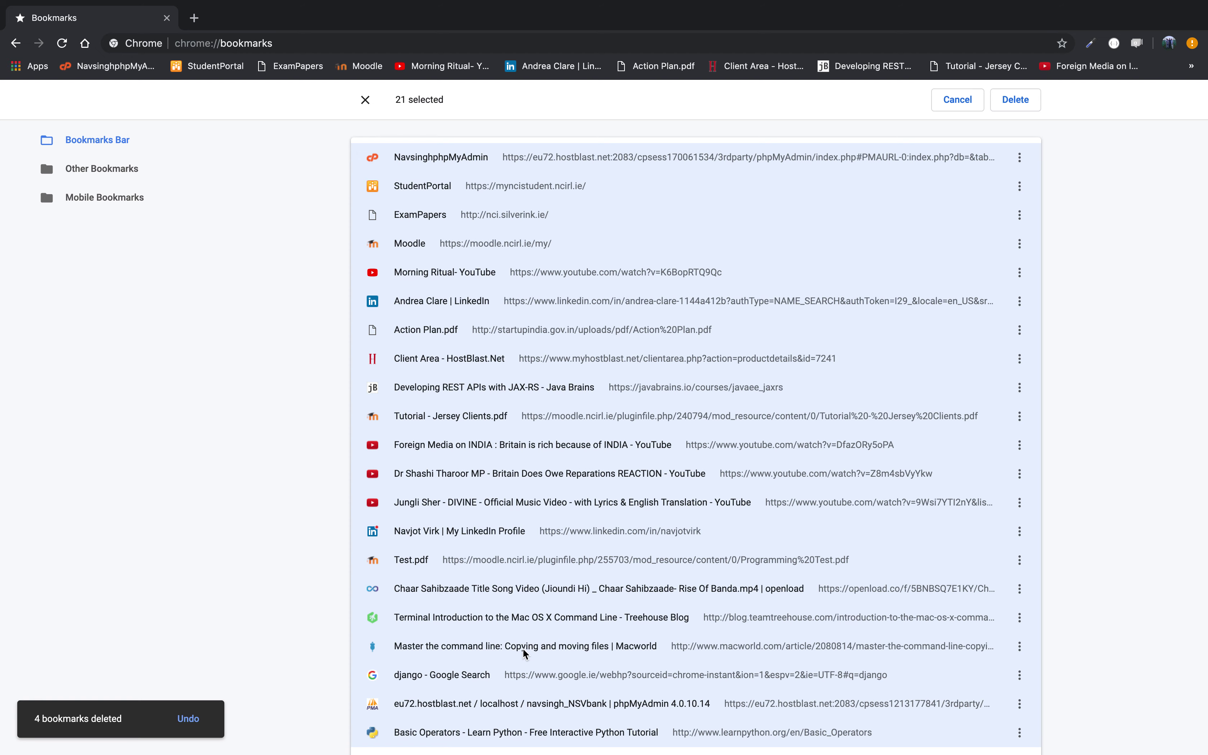
{"action": "scroll", "coordinate": [524, 654], "scroll_direction": "down", "scroll_amount": 10}
{"action": "scroll", "coordinate": [524, 654], "scroll_direction": "up", "scroll_amount": 10}
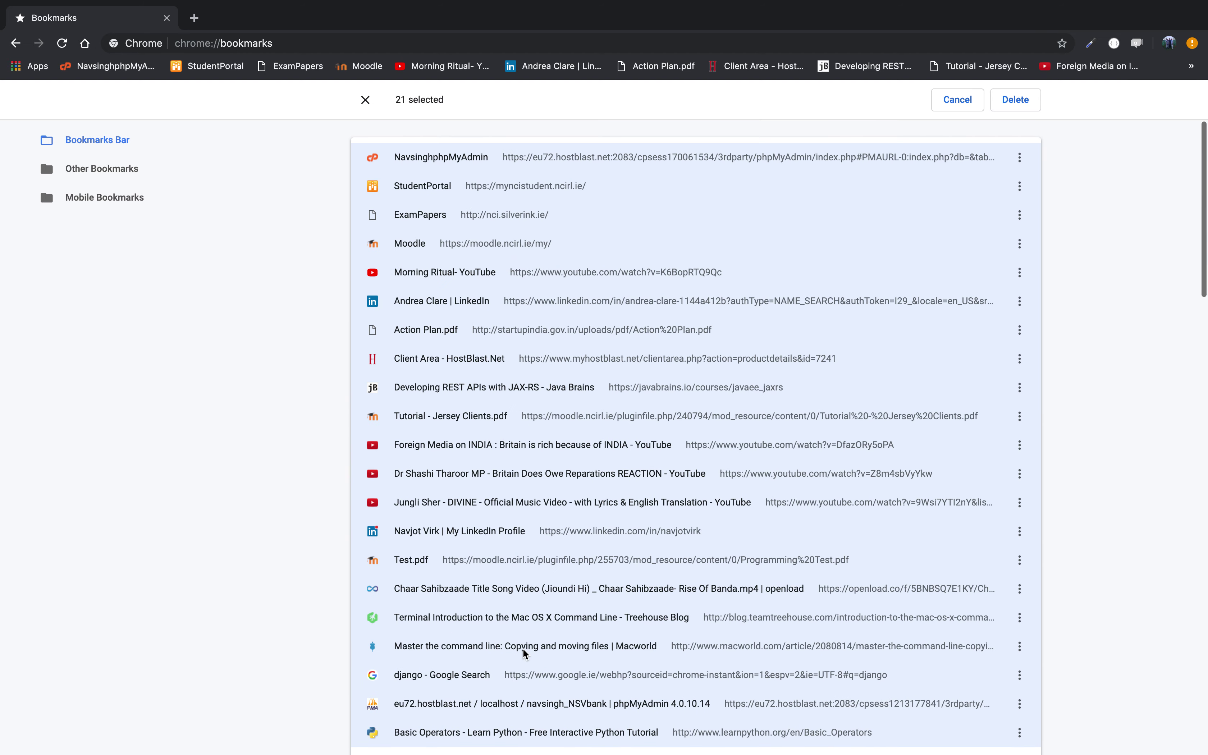
{"action": "scroll", "coordinate": [700, 299], "scroll_direction": "down", "scroll_amount": 1}
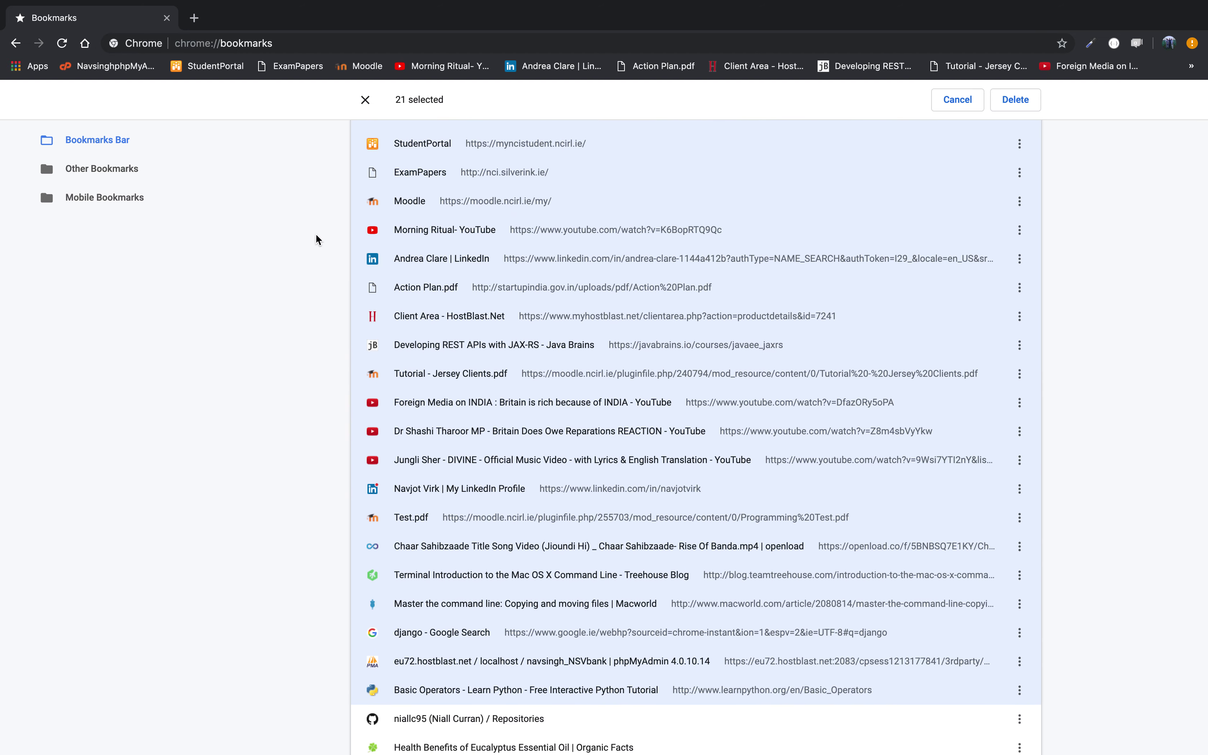
{"action": "left_click", "coordinate": [1020, 105]}
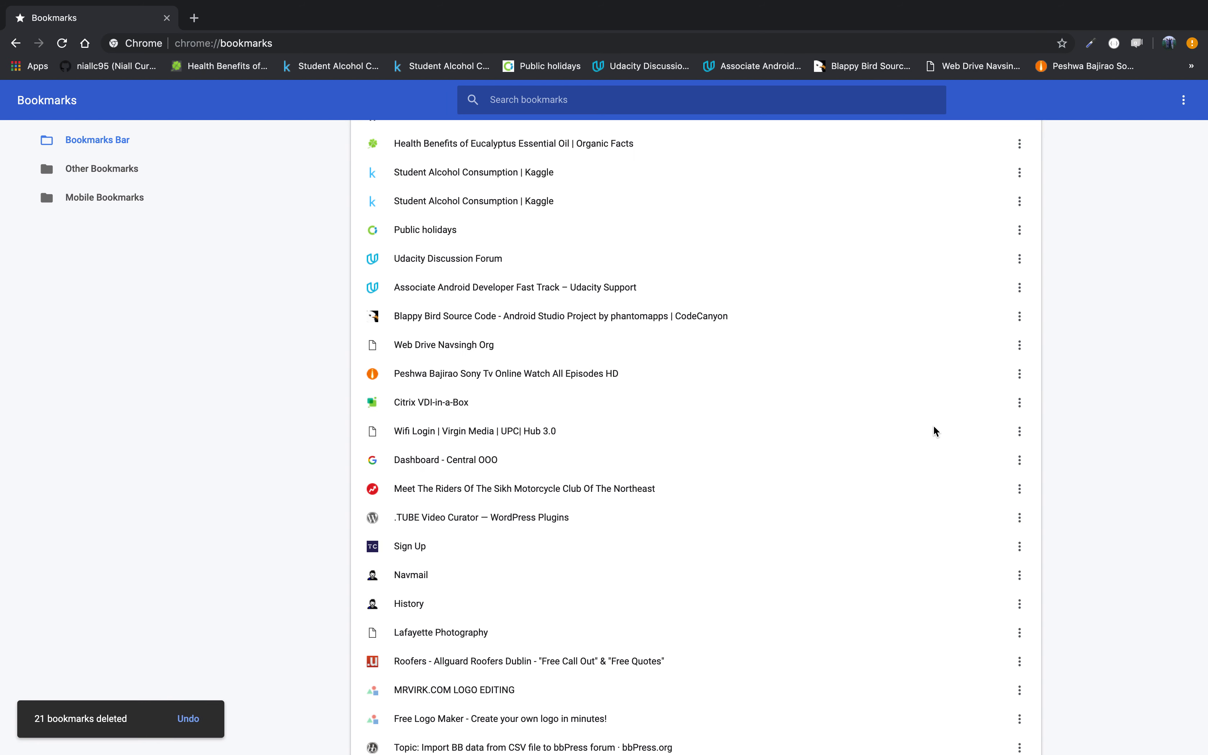
Select all remaining bookmarks in the Bookmarks Bar folder and delete them at once
{"action": "scroll", "coordinate": [747, 385], "scroll_direction": "down", "scroll_amount": 2}
{"action": "scroll", "coordinate": [748, 388], "scroll_direction": "up", "scroll_amount": 3}
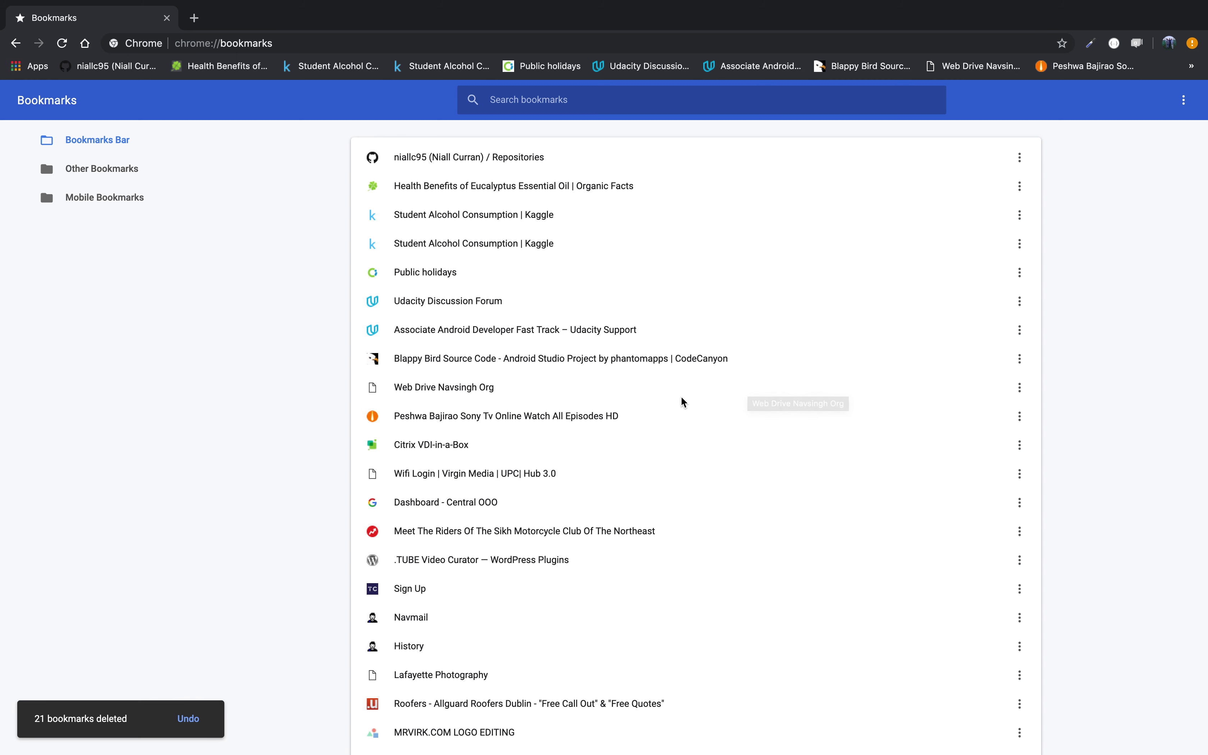
{"action": "scroll", "coordinate": [682, 400], "scroll_direction": "down", "scroll_amount": 2}
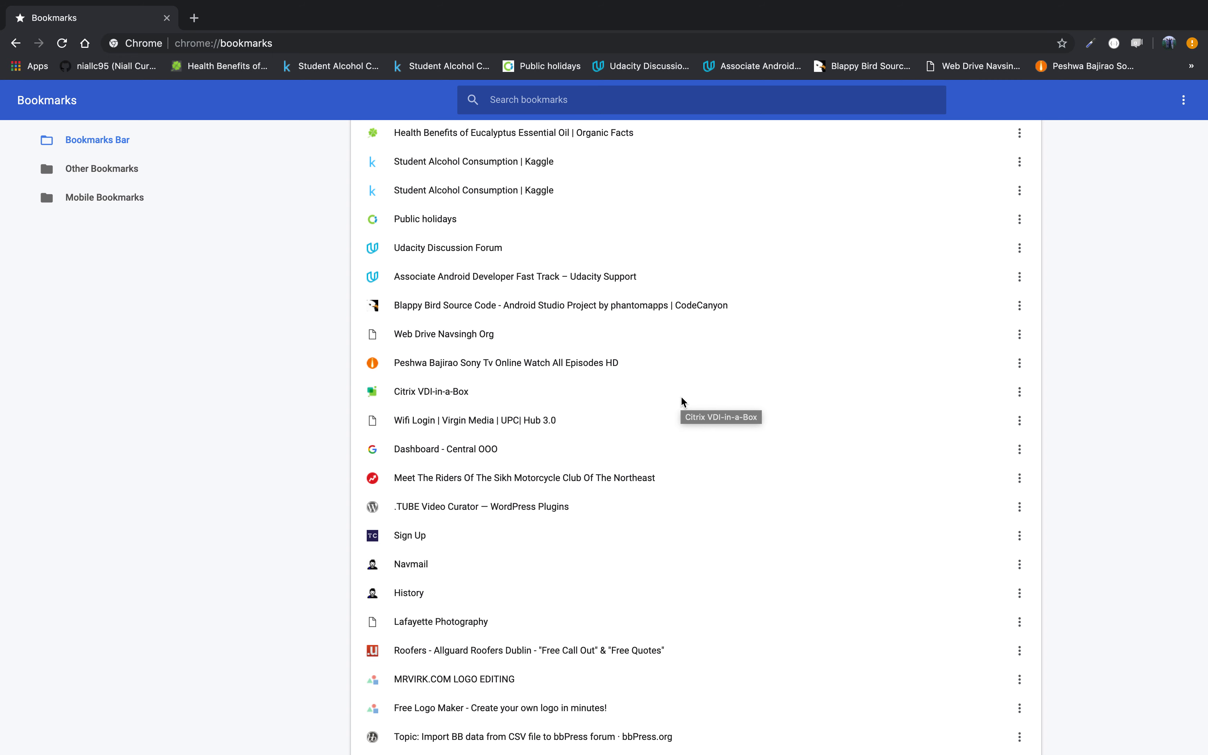
{"action": "scroll", "coordinate": [630, 481], "scroll_direction": "down", "scroll_amount": 10}
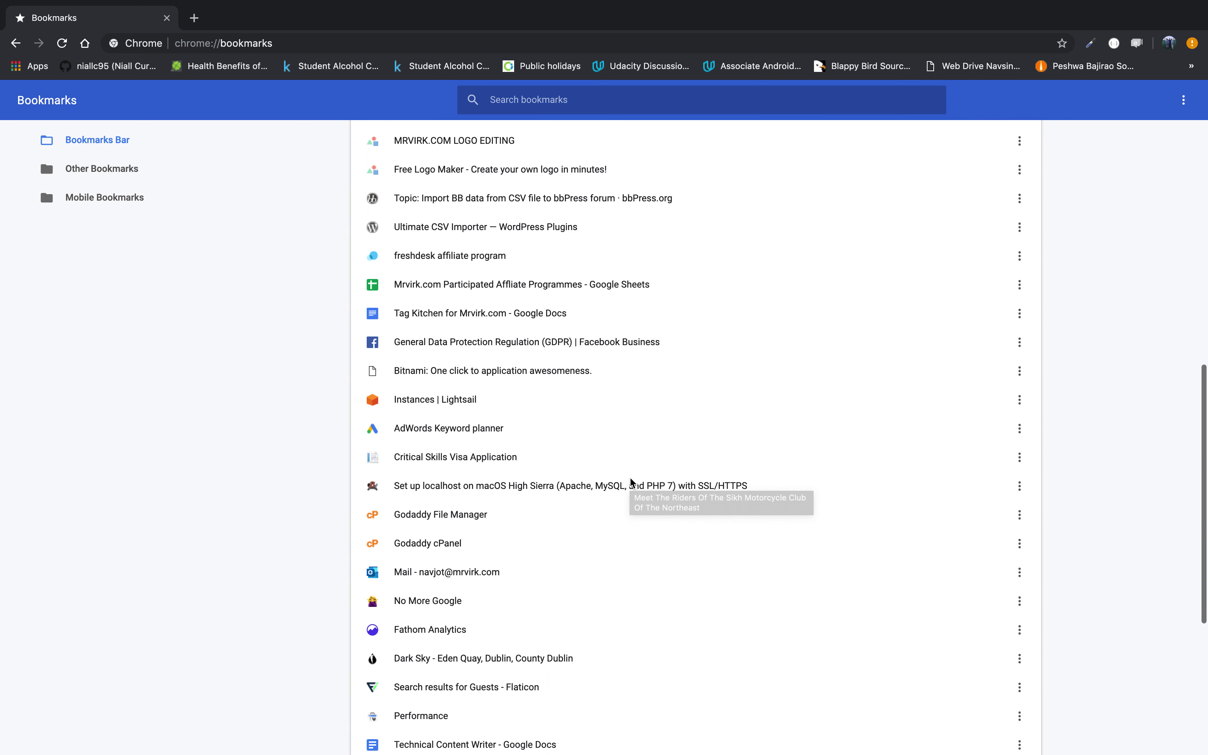
{"action": "scroll", "coordinate": [630, 482], "scroll_direction": "up", "scroll_amount": 10}
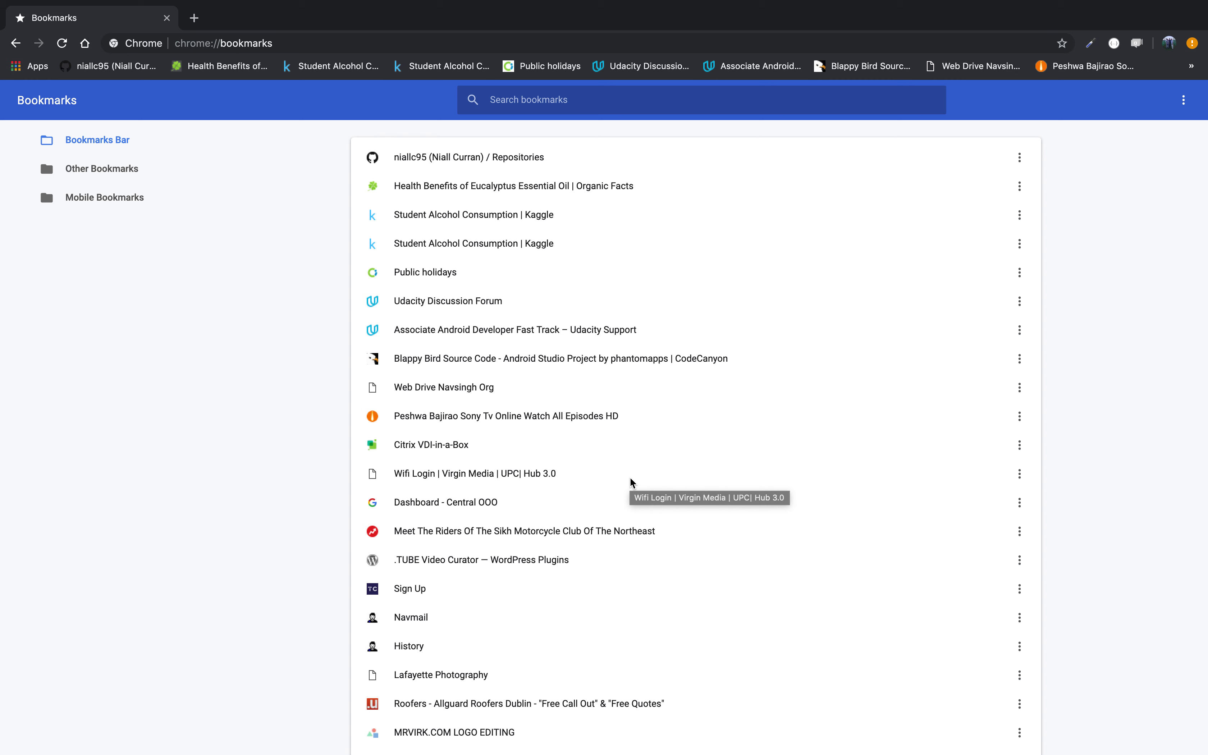
{"action": "key", "text": "super+a"}
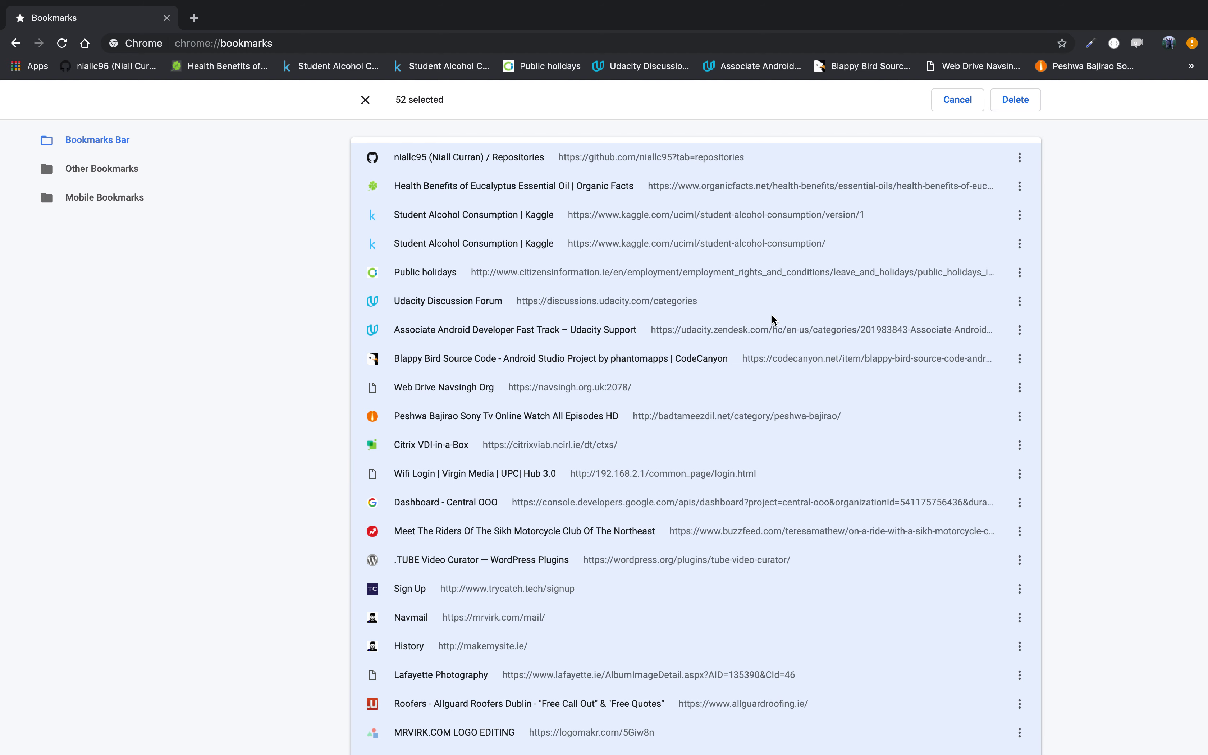
{"action": "scroll", "coordinate": [771, 319], "scroll_direction": "down", "scroll_amount": 15}
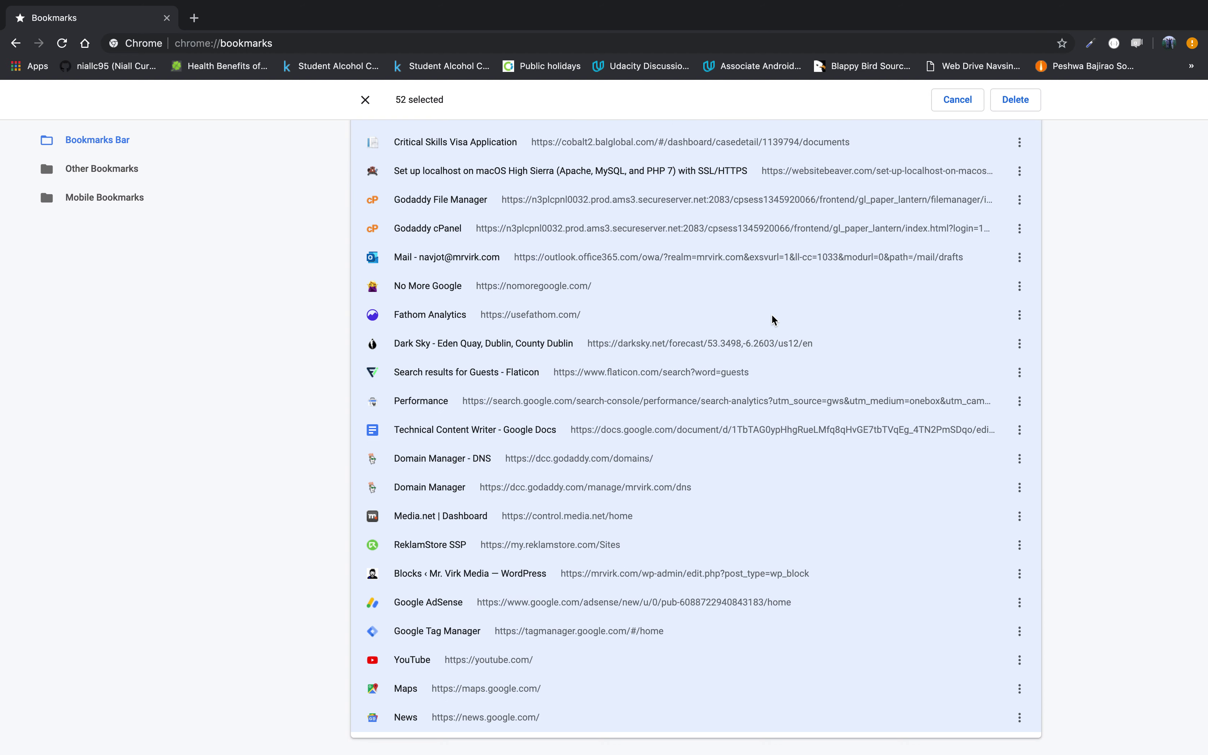
{"action": "scroll", "coordinate": [772, 320], "scroll_direction": "up", "scroll_amount": 15}
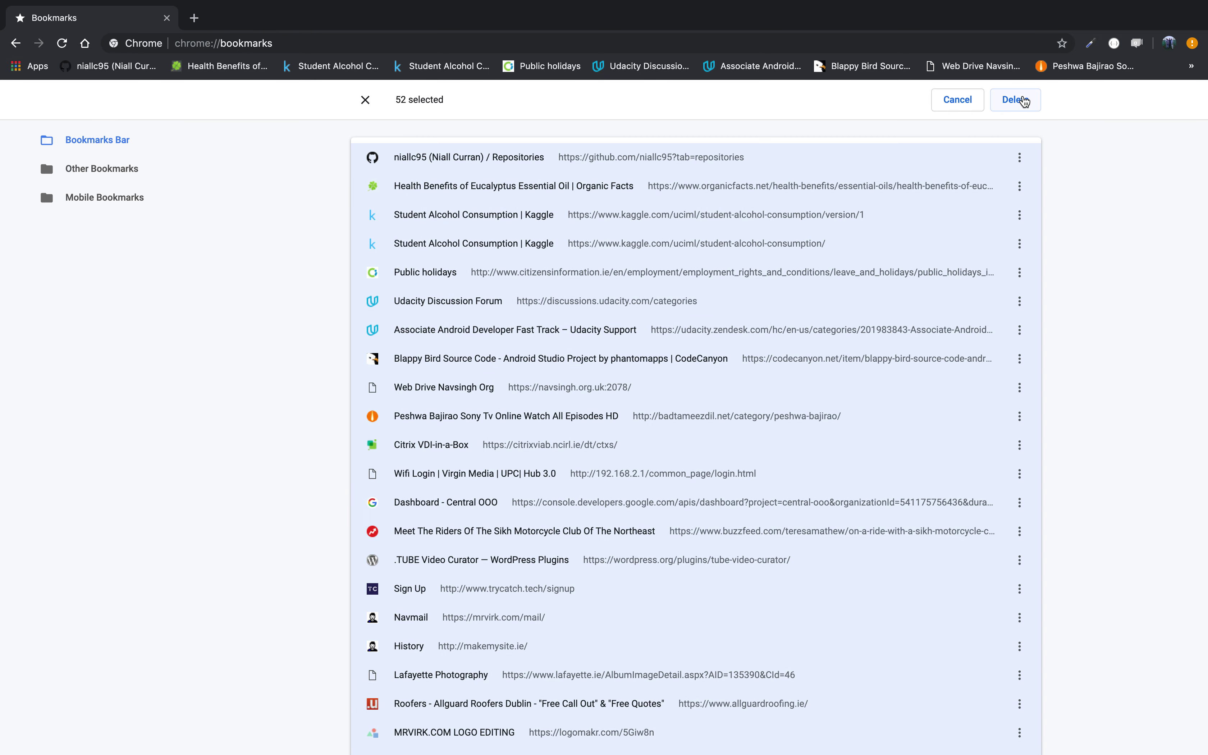
{"action": "left_click", "coordinate": [1023, 101]}
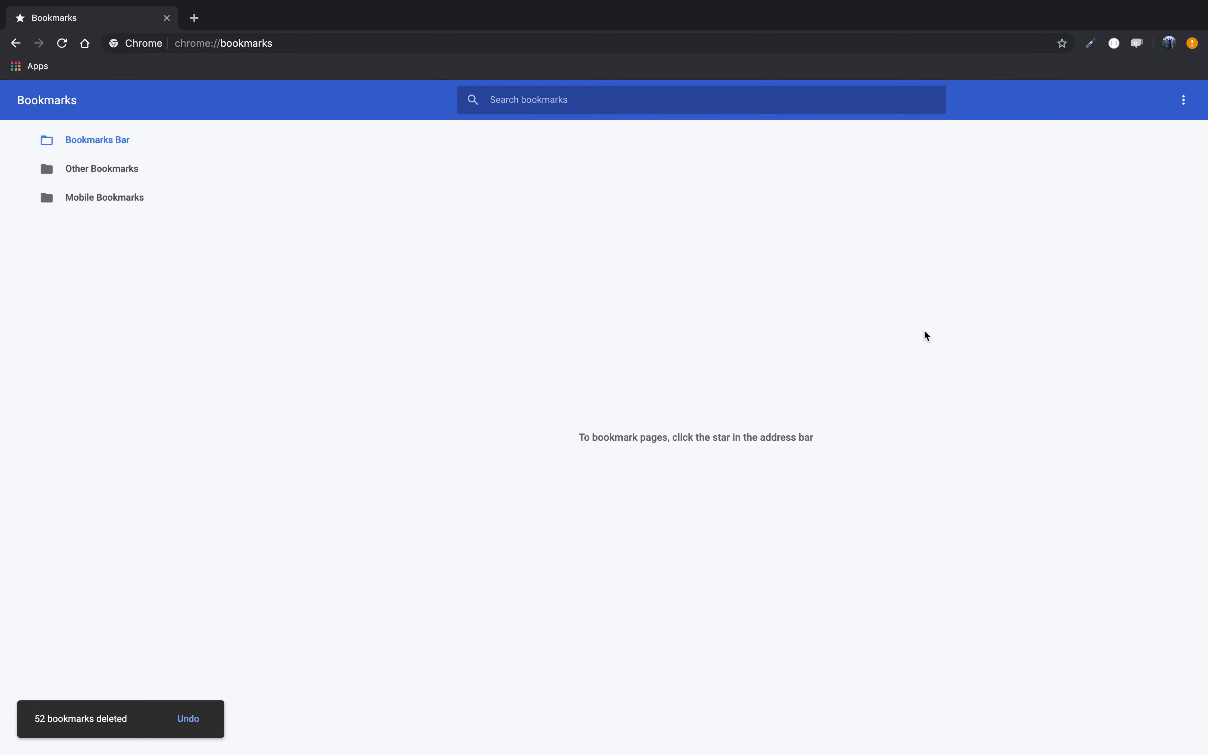